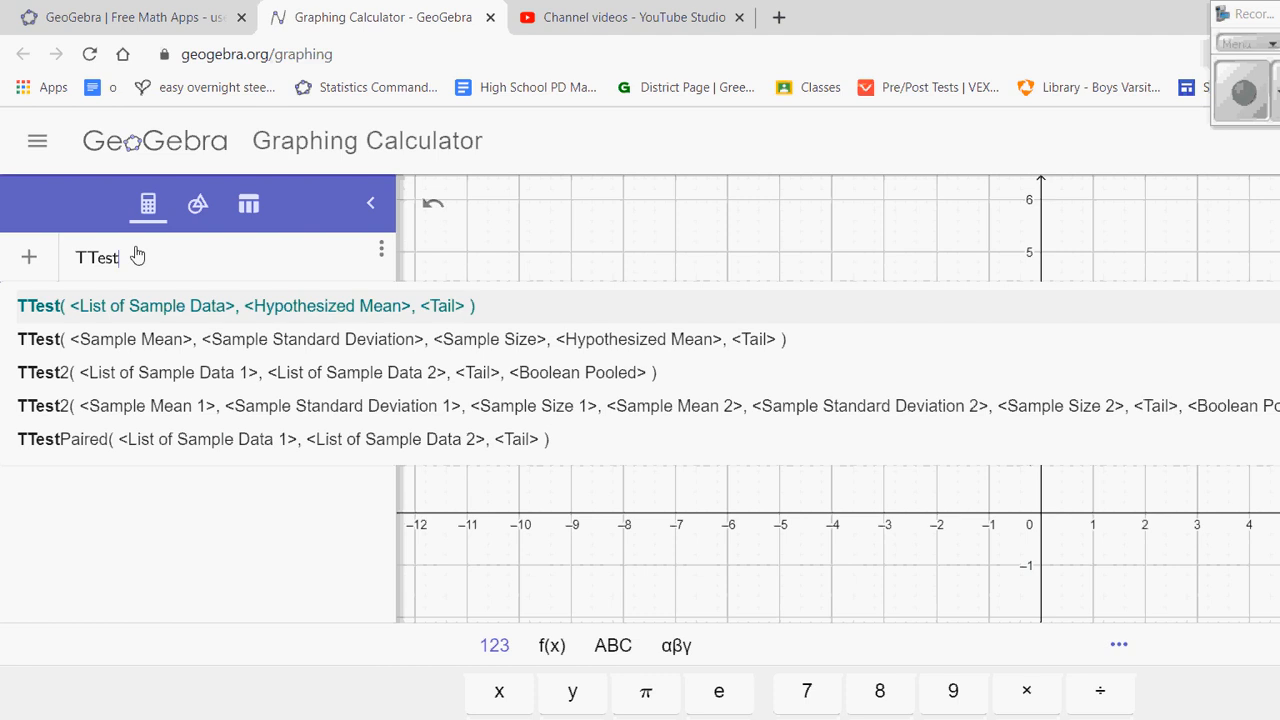
# Insert the TTest command version that takes sample statistics, and enter 19850 as the sample mean
pyautogui.press('Down')
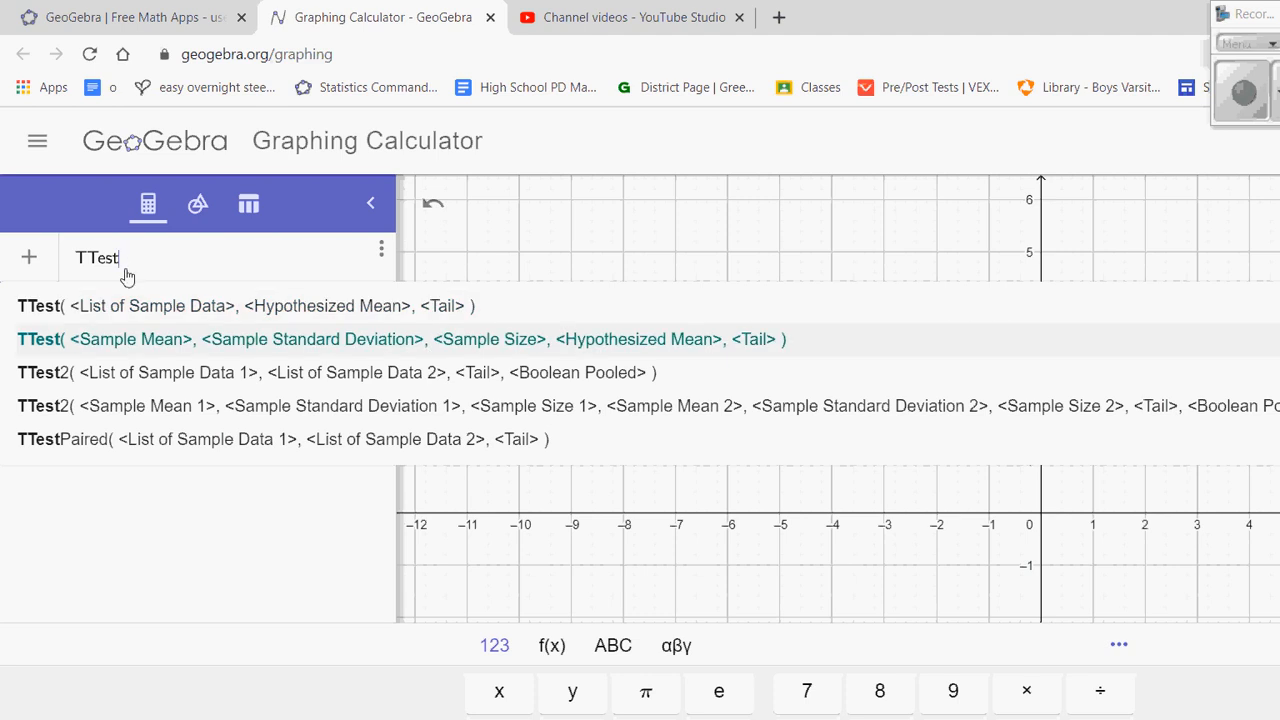
pyautogui.press('Return')
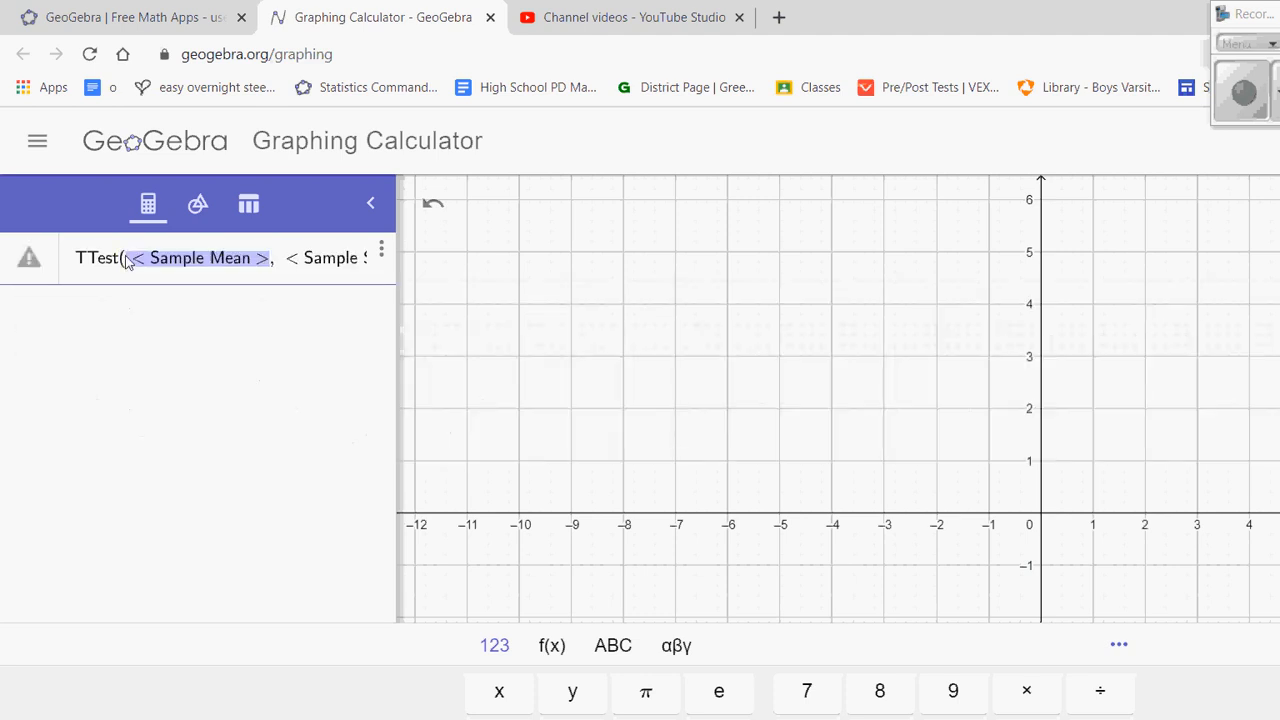
pyautogui.write('19850, < Sample Standard Deviation')
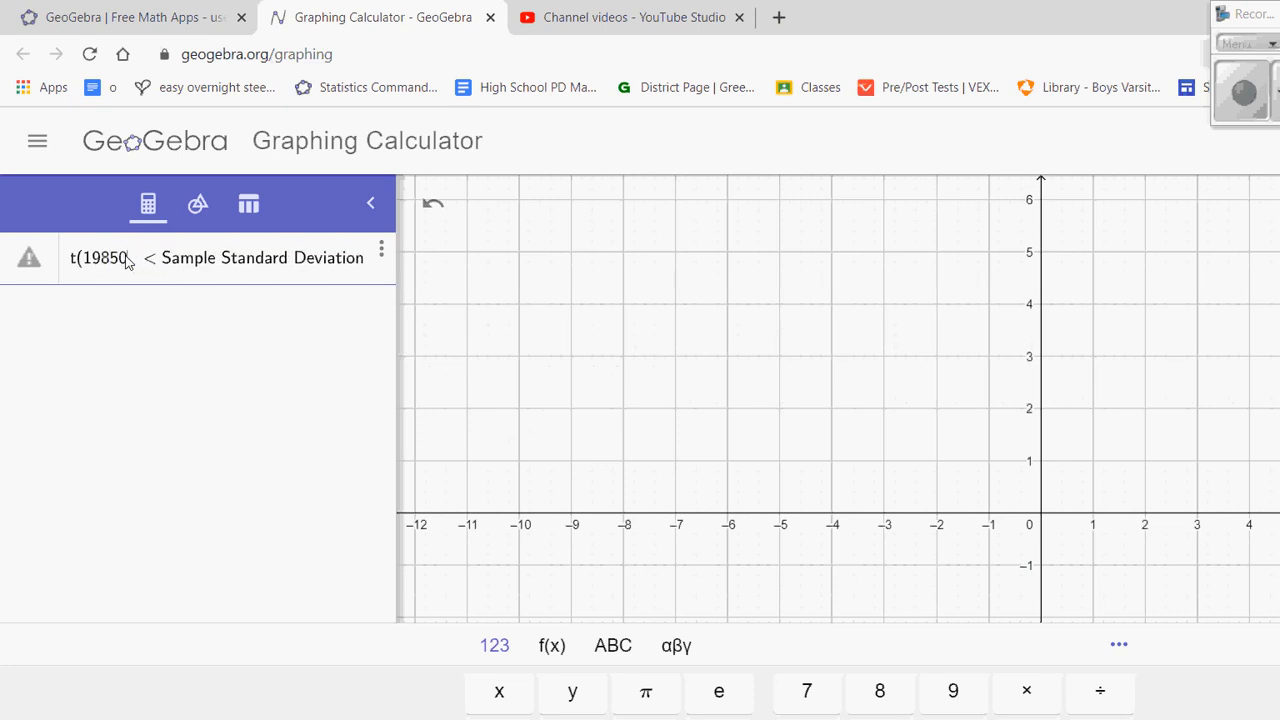
# Replace the sample standard deviation placeholder in the TTest command with 1084
pyautogui.click(288, 214)
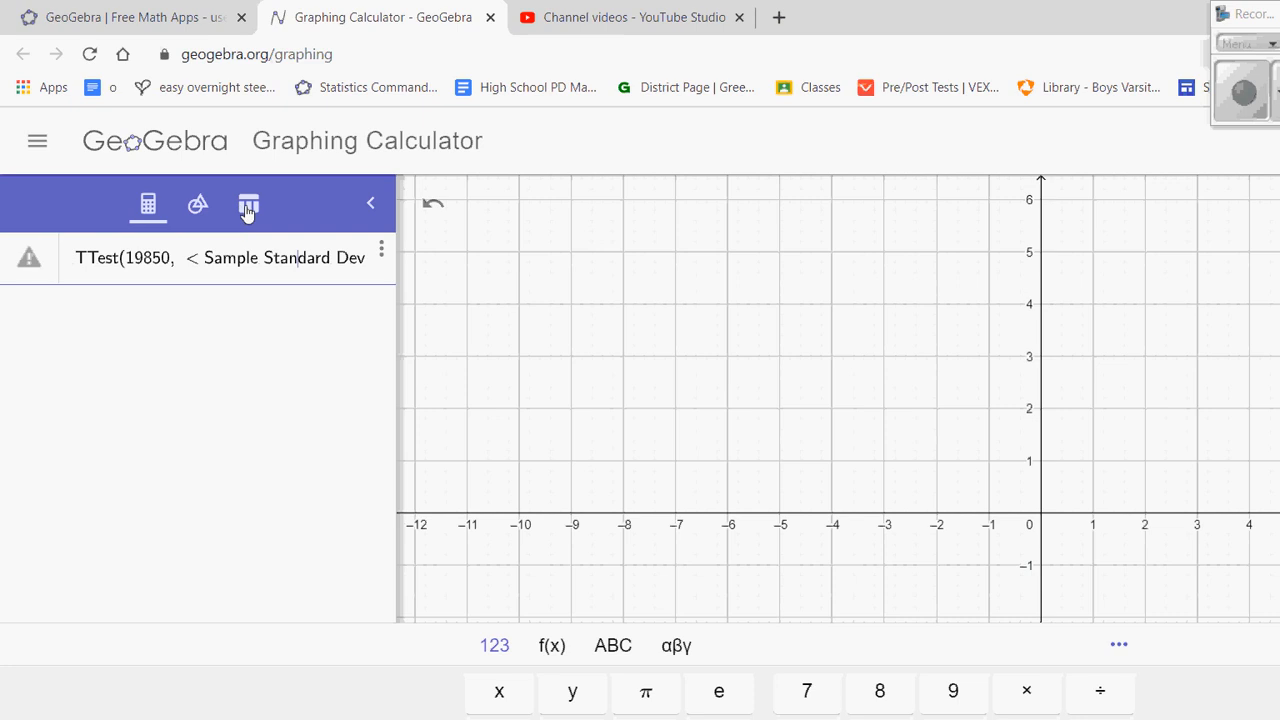
pyautogui.press('BackSpace')
pyautogui.press('BackSpace')
pyautogui.press('BackSpace')
pyautogui.press('BackSpace')
pyautogui.press('BackSpace')
pyautogui.press('BackSpace')
pyautogui.press('BackSpace')
pyautogui.press('BackSpace')
pyautogui.press('BackSpace')
pyautogui.press('BackSpace')
pyautogui.press('Right')
pyautogui.press('Right')
pyautogui.press('Right')
pyautogui.press('Right')
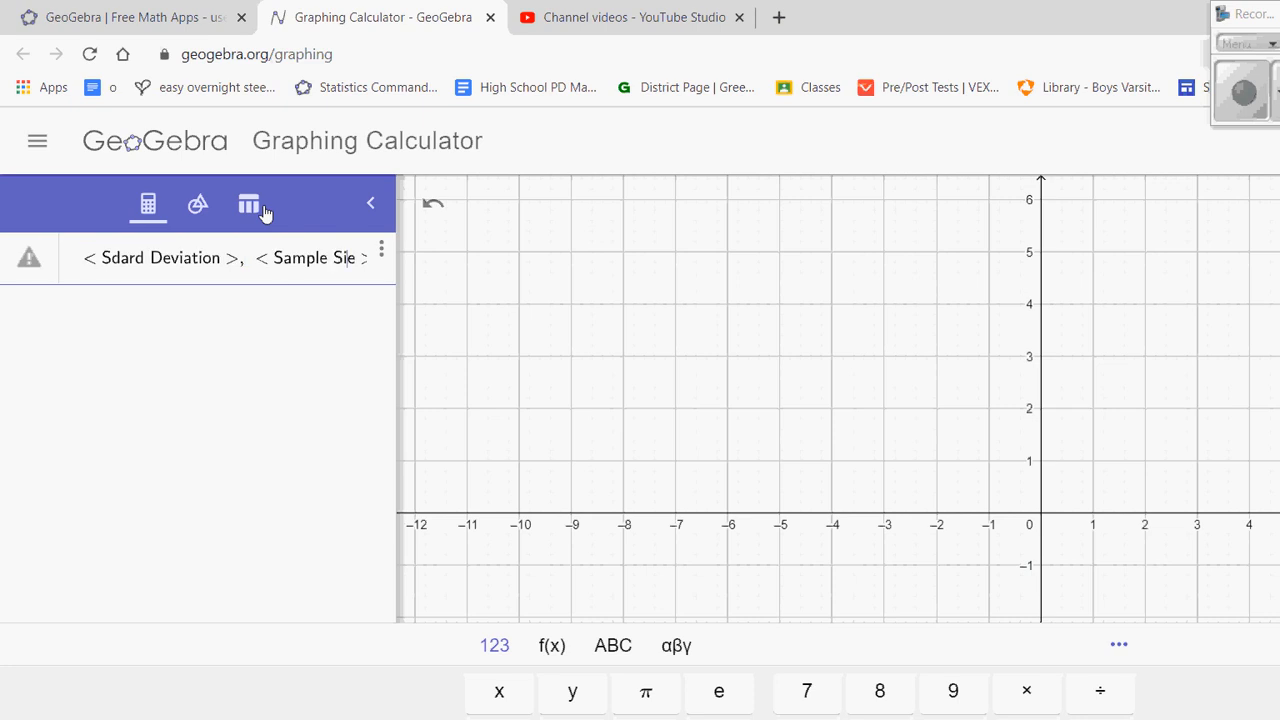
pyautogui.press('BackSpace')
pyautogui.press('BackSpace')
pyautogui.press('BackSpace')
pyautogui.press('BackSpace')
pyautogui.press('BackSpace')
pyautogui.press('BackSpace')
pyautogui.press('BackSpace')
pyautogui.press('BackSpace')
pyautogui.press('Left')
pyautogui.press('BackSpace')
pyautogui.press('BackSpace')
pyautogui.press('BackSpace')
pyautogui.press('BackSpace')
pyautogui.press('BackSpace')
pyautogui.press('BackSpace')
pyautogui.press('BackSpace')
pyautogui.press('BackSpace')
pyautogui.press('BackSpace')
pyautogui.press('BackSpace')
pyautogui.press('BackSpace')
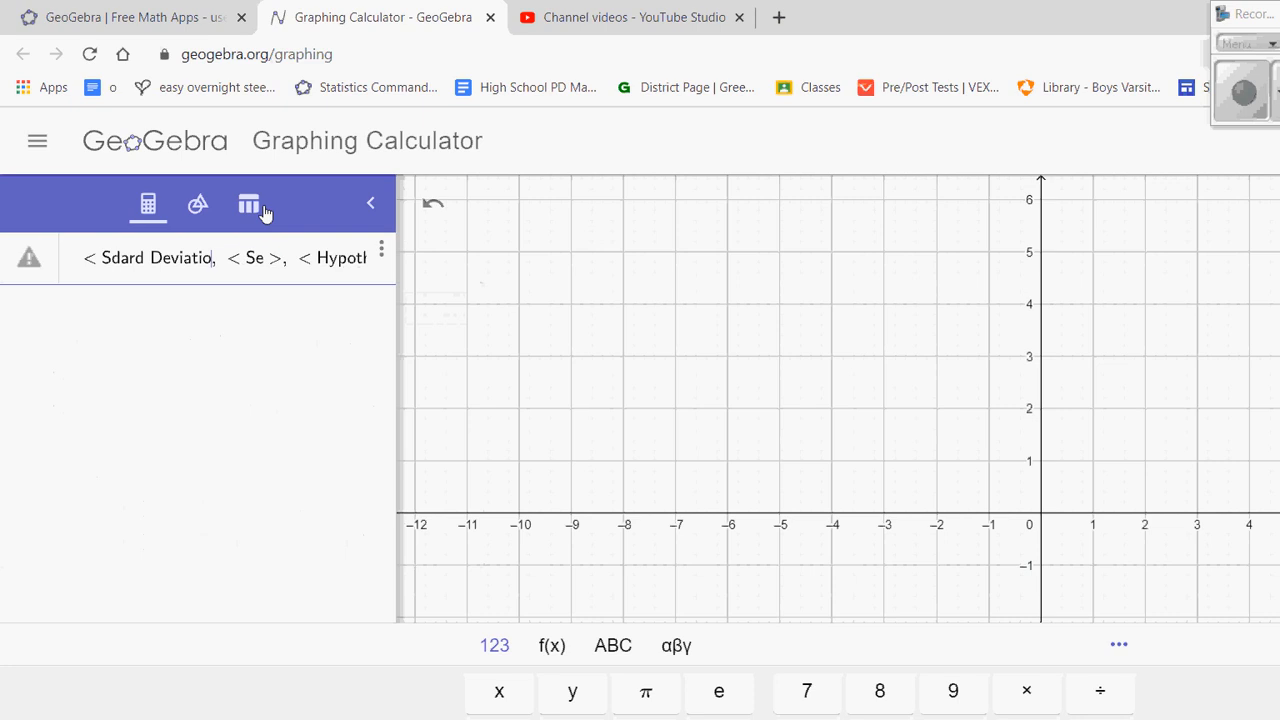
pyautogui.press('BackSpace')
pyautogui.press('BackSpace')
pyautogui.press('BackSpace')
pyautogui.press('BackSpace')
pyautogui.press('BackSpace')
pyautogui.press('BackSpace')
pyautogui.press('BackSpace')
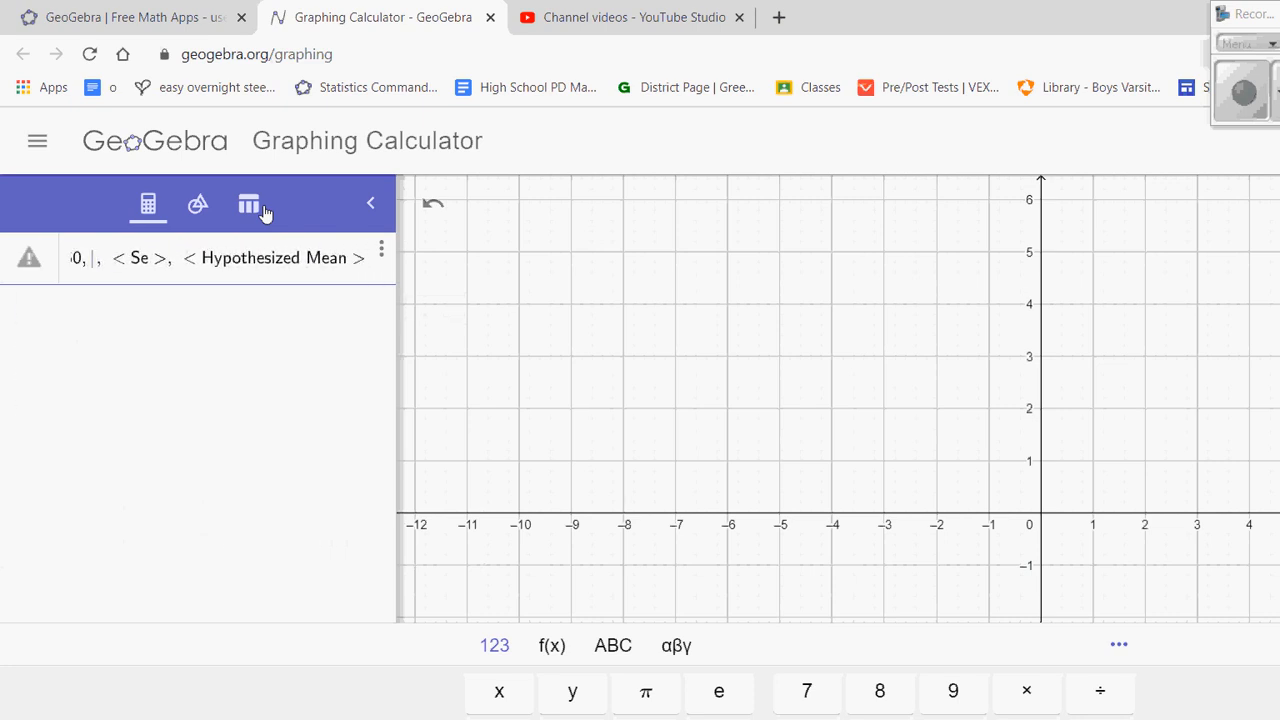
pyautogui.write('1084')
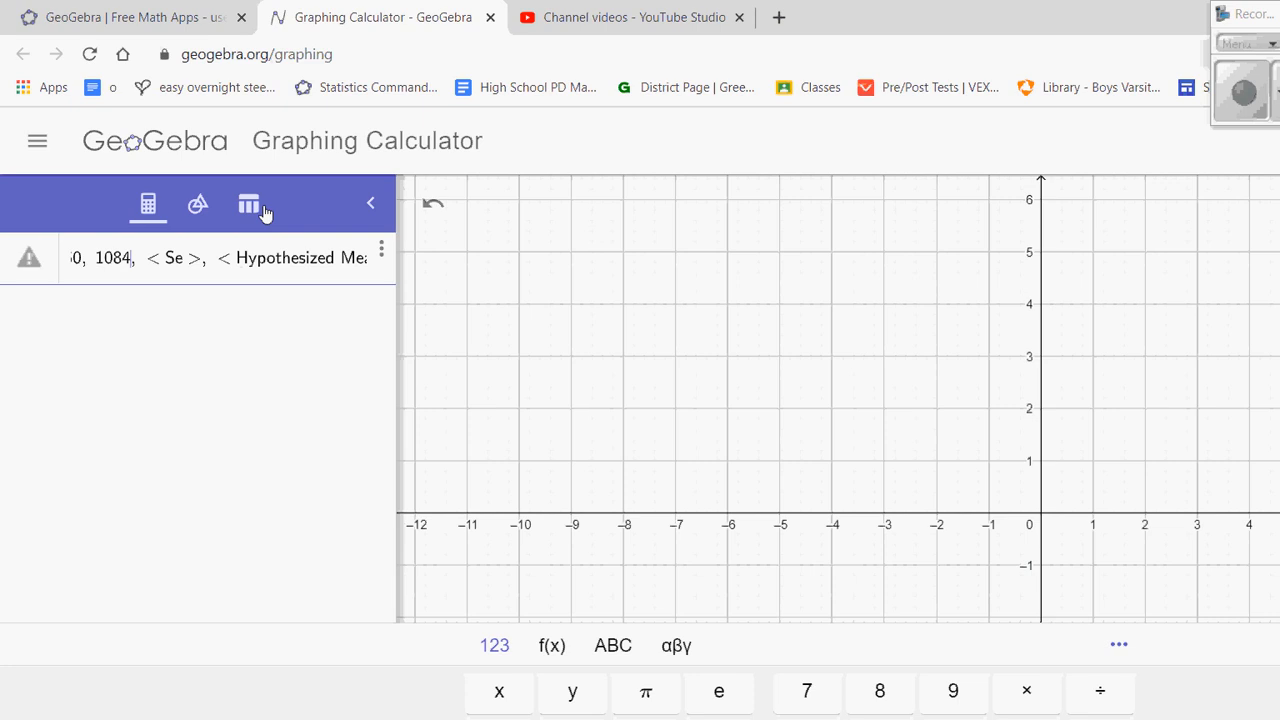
# Replace what remains of the sample size placeholder in the TTest command with 14
pyautogui.press('Tab')
pyautogui.press('Left')
pyautogui.press('Left')
pyautogui.press('BackSpace')
pyautogui.press('BackSpace')
pyautogui.press('BackSpace')
pyautogui.press('BackSpace')
pyautogui.press('BackSpace')
pyautogui.press('BackSpace')
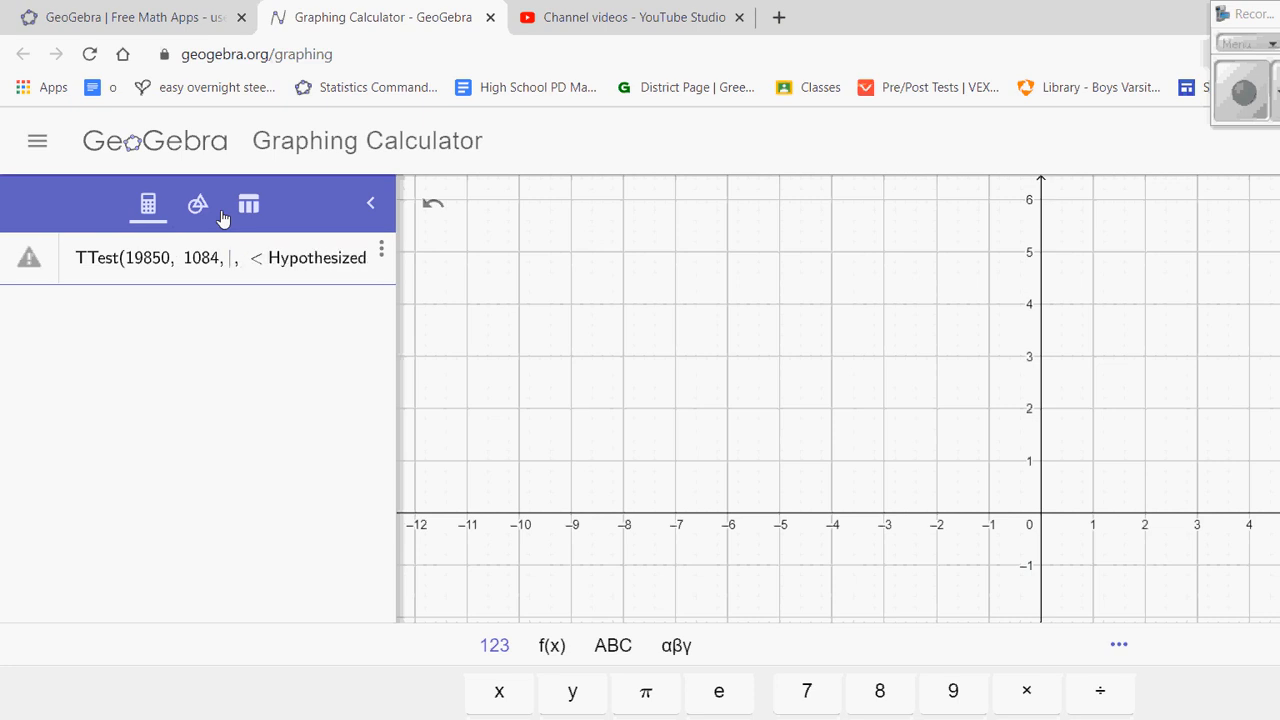
pyautogui.write('14')
# Replace the hypothesized mean placeholder in the TTest command with 20500
pyautogui.press('Right')
pyautogui.press('Right')
pyautogui.press('Right')
pyautogui.press('Right')
pyautogui.press('Right')
pyautogui.press('Right')
pyautogui.press('Right')
pyautogui.press('Right')
pyautogui.press('Right')
pyautogui.press('Right')
pyautogui.press('Right')
pyautogui.press('Right')
pyautogui.press('Right')
pyautogui.press('Right')
pyautogui.press('Right')
pyautogui.press('Right')
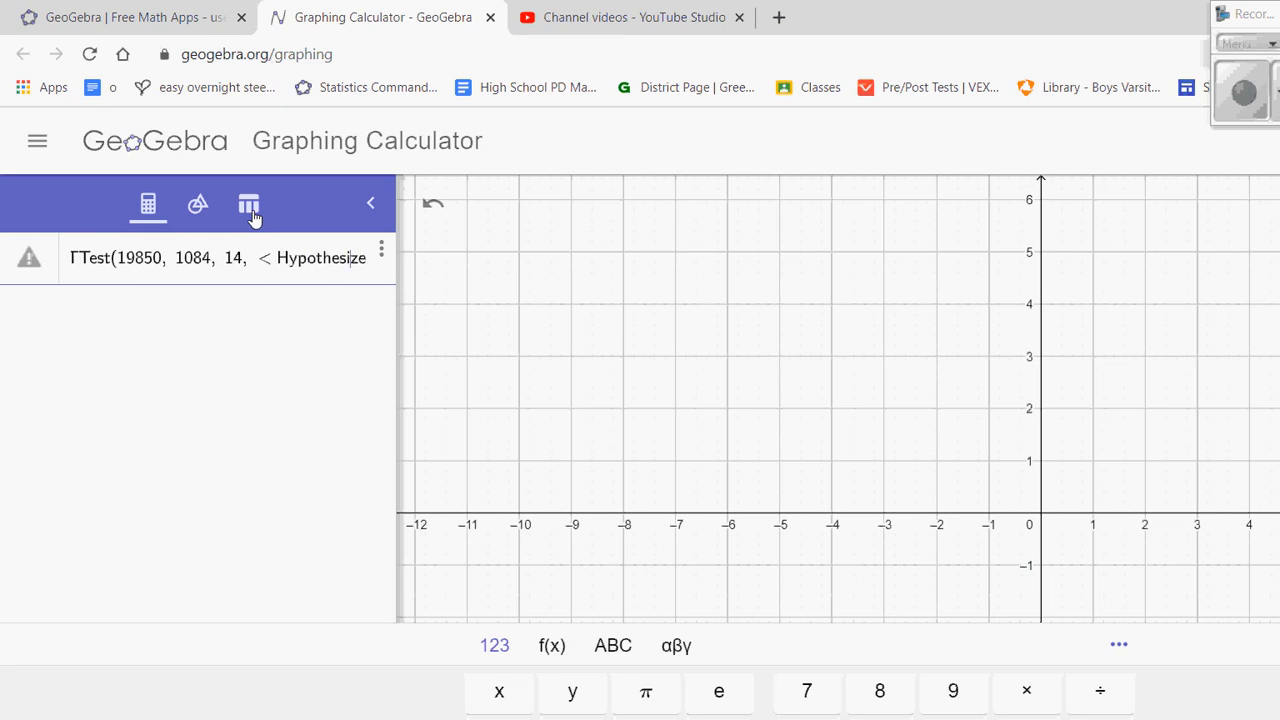
pyautogui.press('Right')
pyautogui.press('Right')
pyautogui.press('Right')
pyautogui.press('Right')
pyautogui.press('Right')
pyautogui.press('Right')
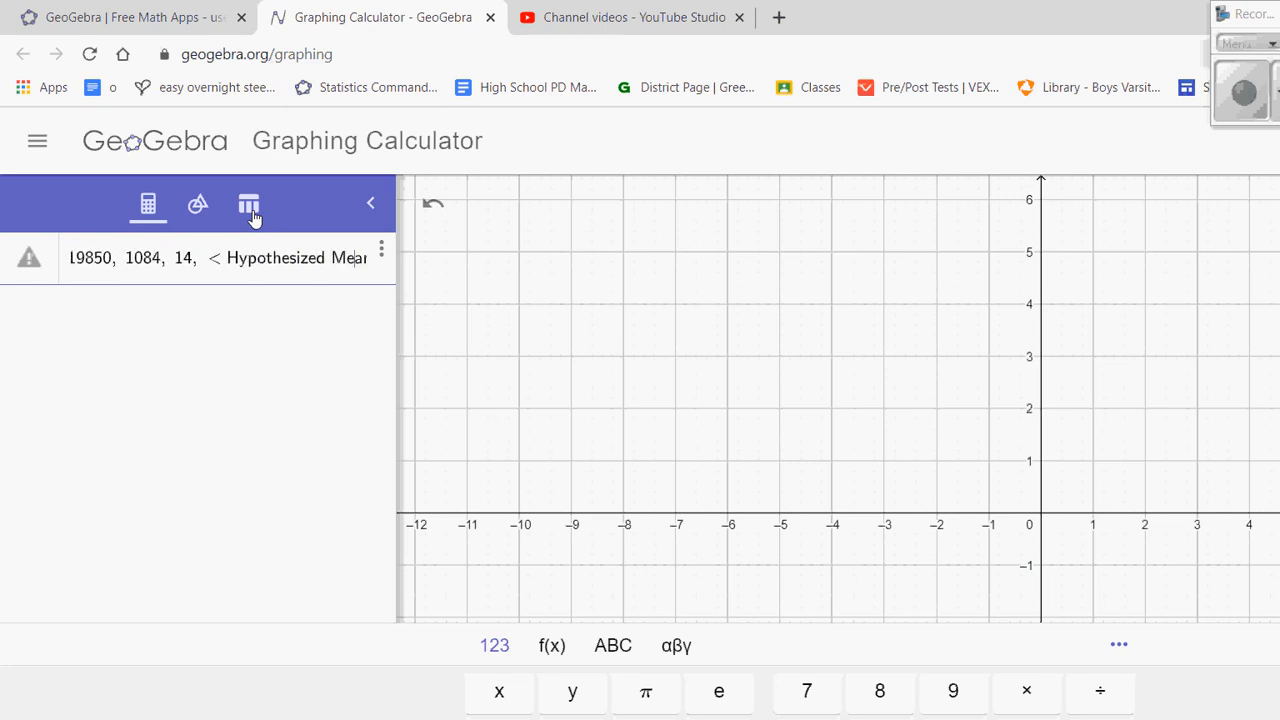
pyautogui.press('BackSpace')
pyautogui.press('BackSpace')
pyautogui.press('BackSpace')
pyautogui.press('BackSpace')
pyautogui.press('BackSpace')
pyautogui.press('BackSpace')
pyautogui.press('BackSpace')
pyautogui.press('BackSpace')
pyautogui.press('BackSpace')
pyautogui.press('BackSpace')
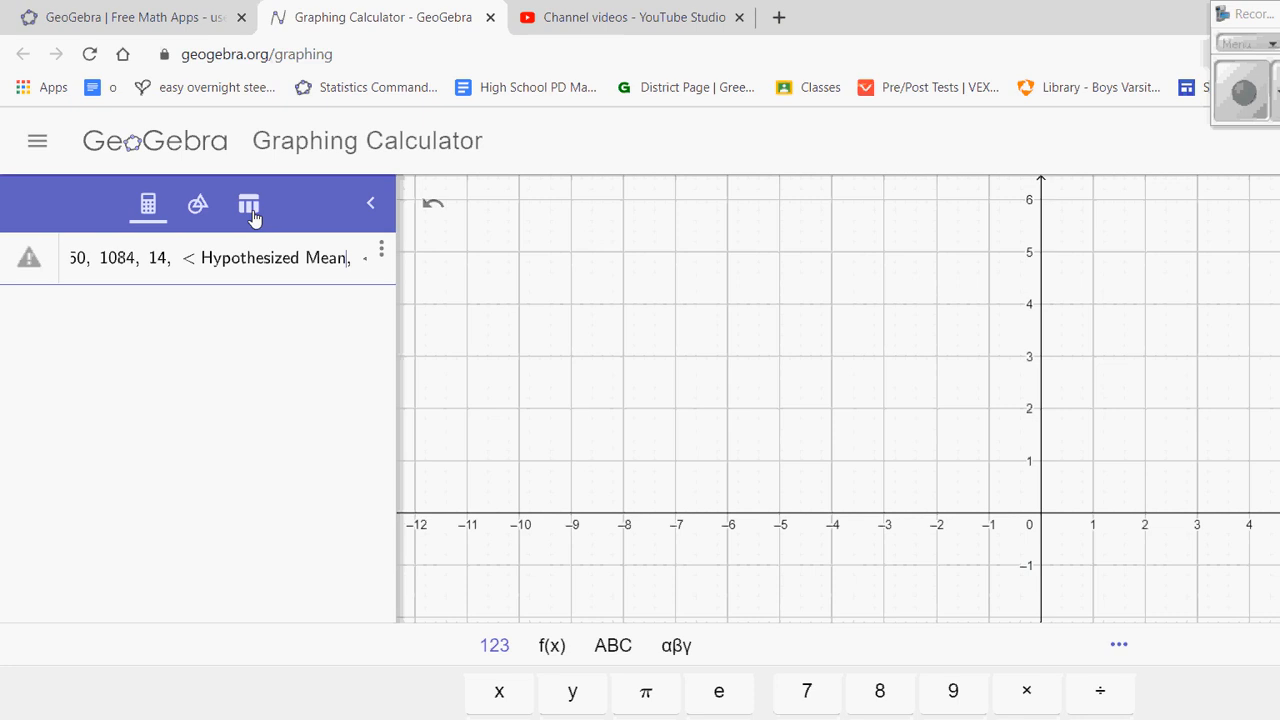
pyautogui.press('BackSpace')
pyautogui.press('BackSpace')
pyautogui.press('BackSpace')
pyautogui.press('BackSpace')
pyautogui.press('BackSpace')
pyautogui.press('BackSpace')
pyautogui.press('BackSpace')
pyautogui.press('BackSpace')
pyautogui.press('BackSpace')
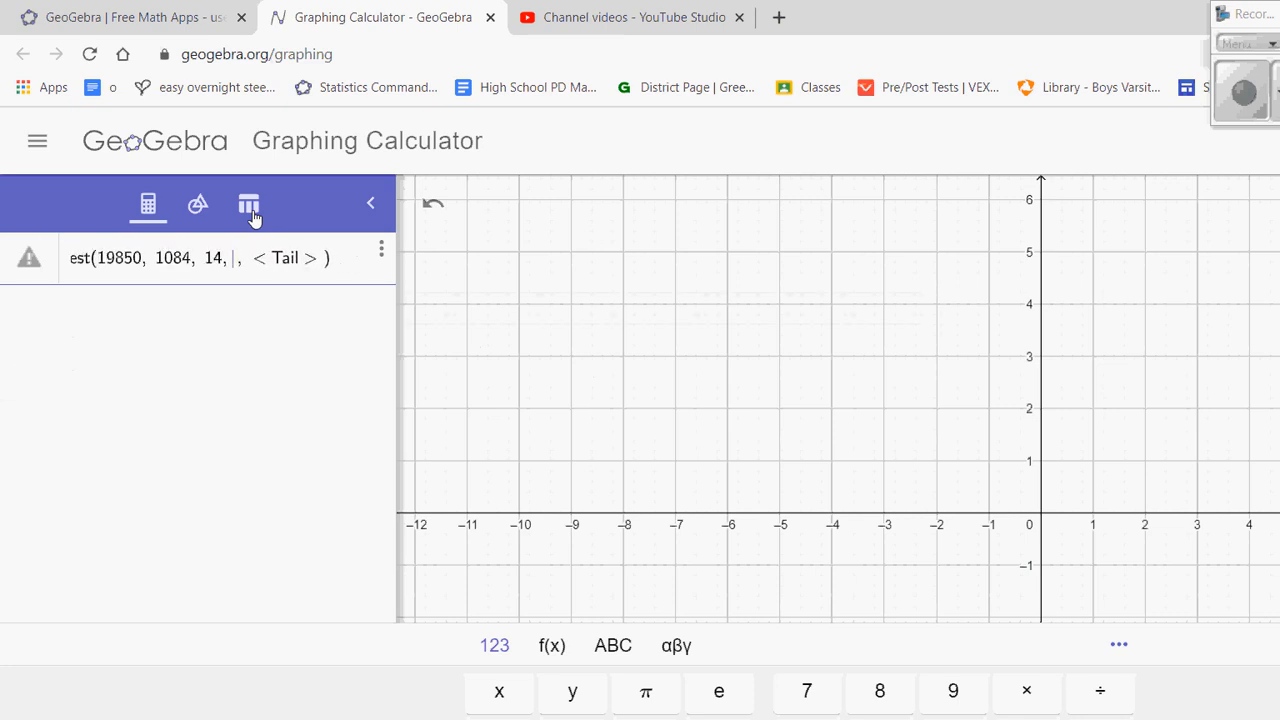
pyautogui.write('20500')
# Replace the tail placeholder with "<" in quotation marks and evaluate the TTest command
pyautogui.press('Right')
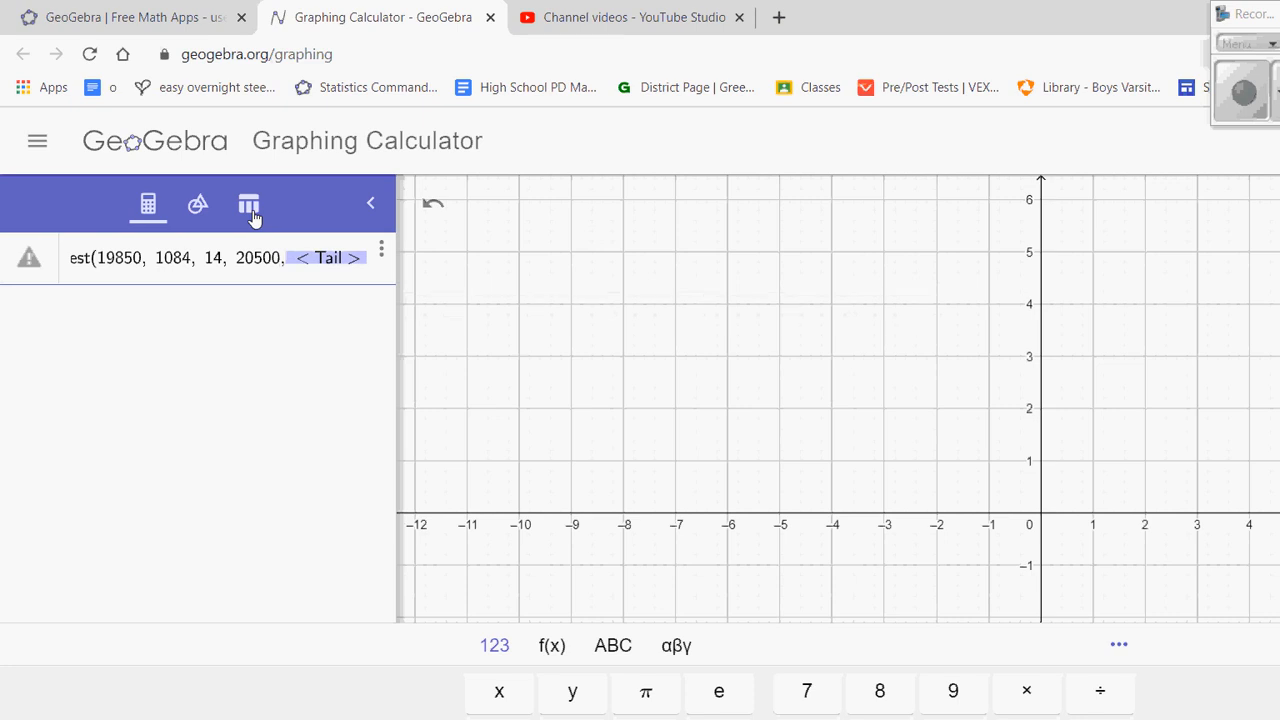
pyautogui.write('" <Tail>')
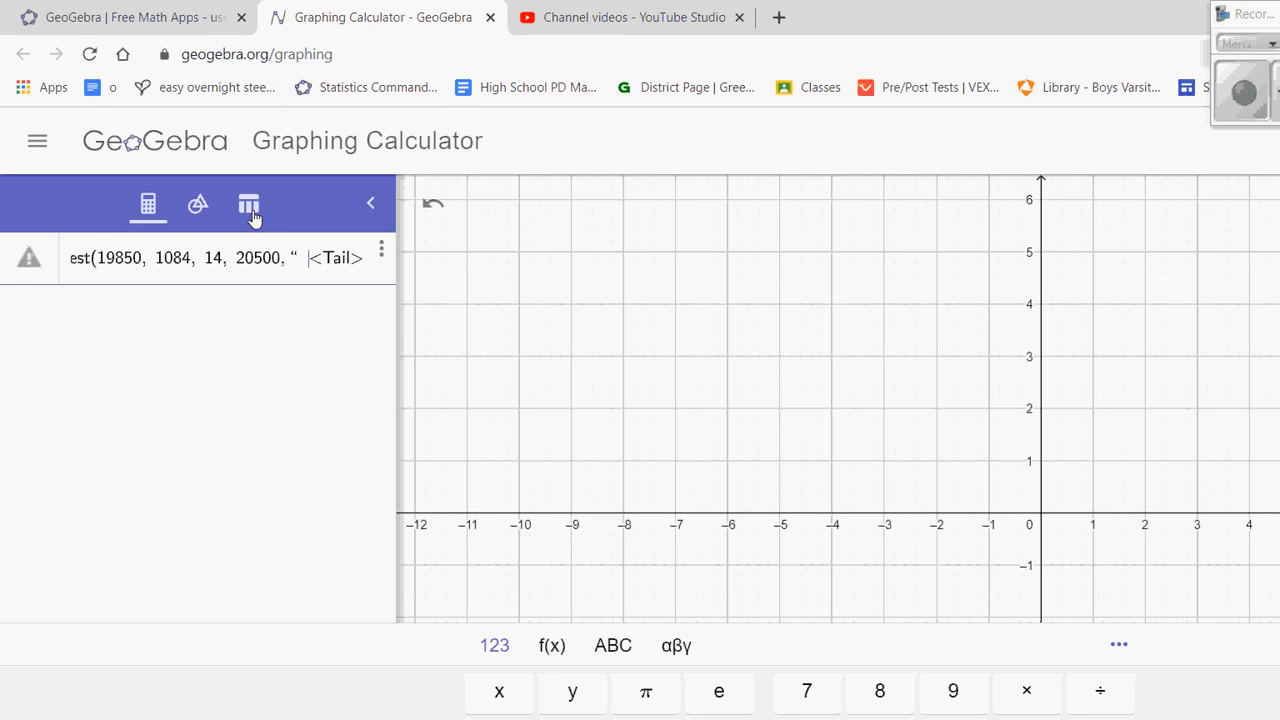
pyautogui.press('Right')
pyautogui.press('Right')
pyautogui.press('Right')
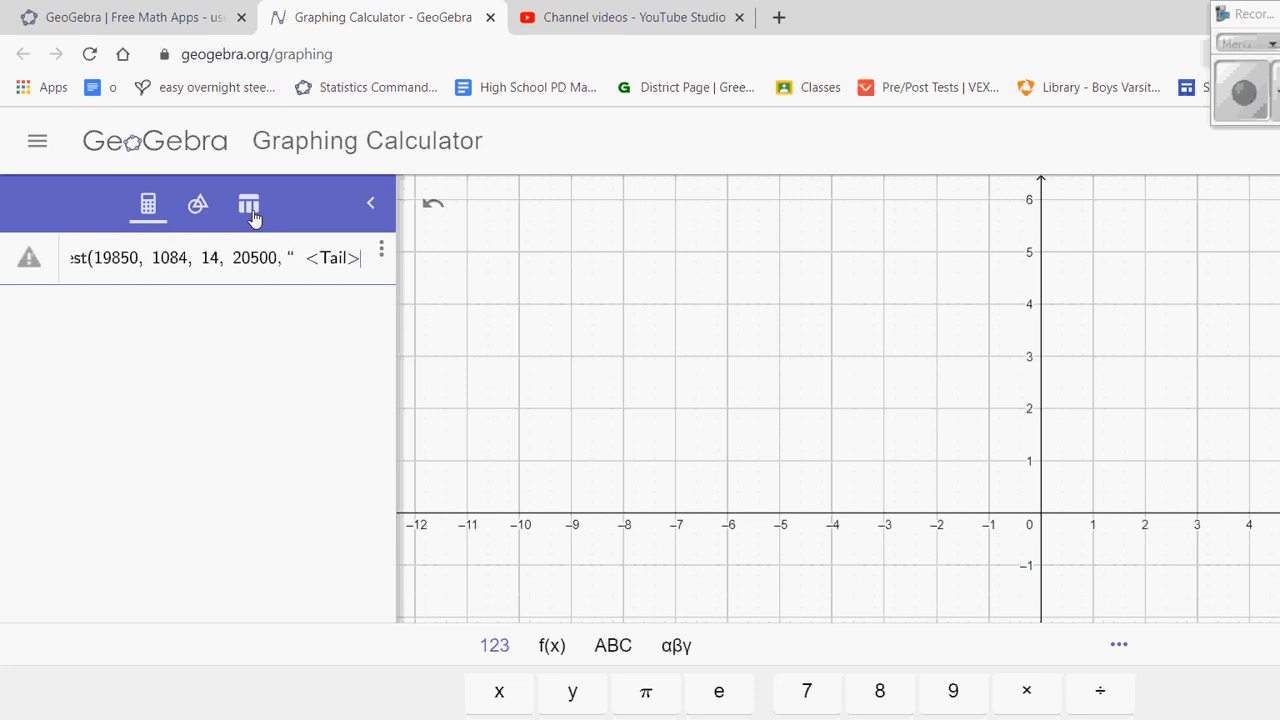
pyautogui.press('BackSpace')
pyautogui.press('BackSpace')
pyautogui.press('BackSpace')
pyautogui.press('BackSpace')
pyautogui.press('BackSpace')
pyautogui.press('BackSpace')
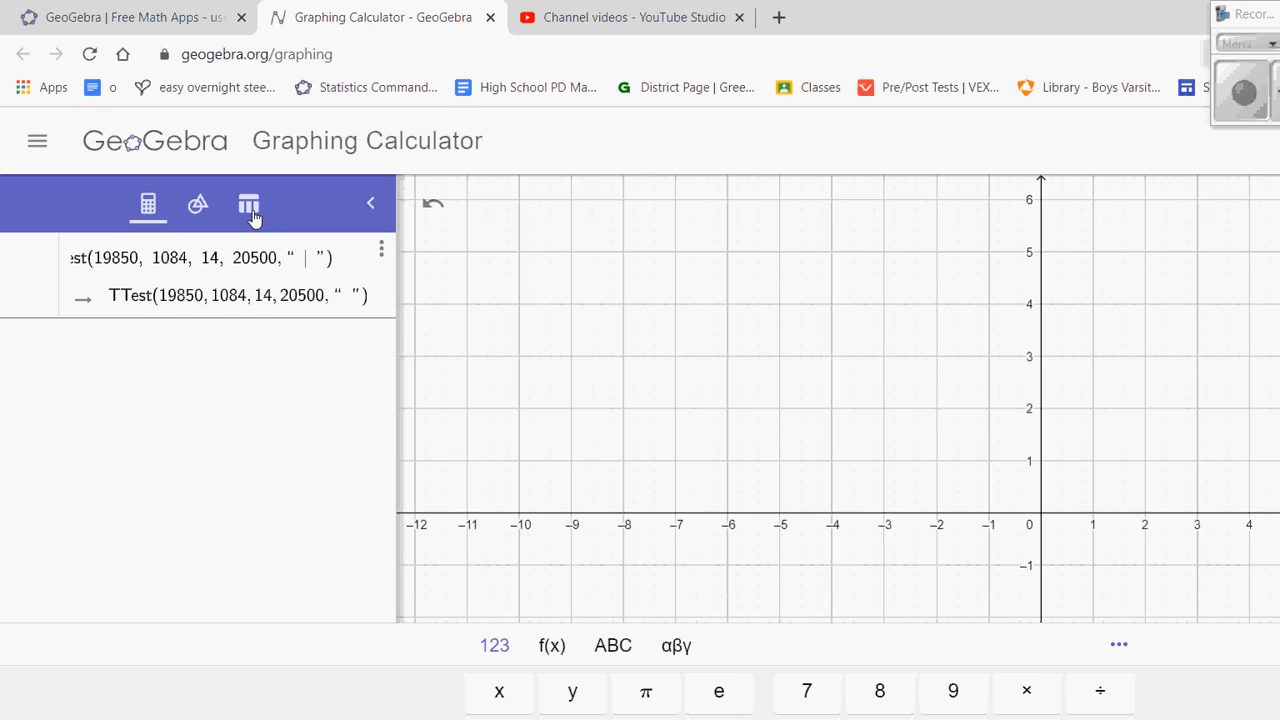
pyautogui.write('<')
pyautogui.press('BackSpace')
pyautogui.press('BackSpace')
pyautogui.press('Return')
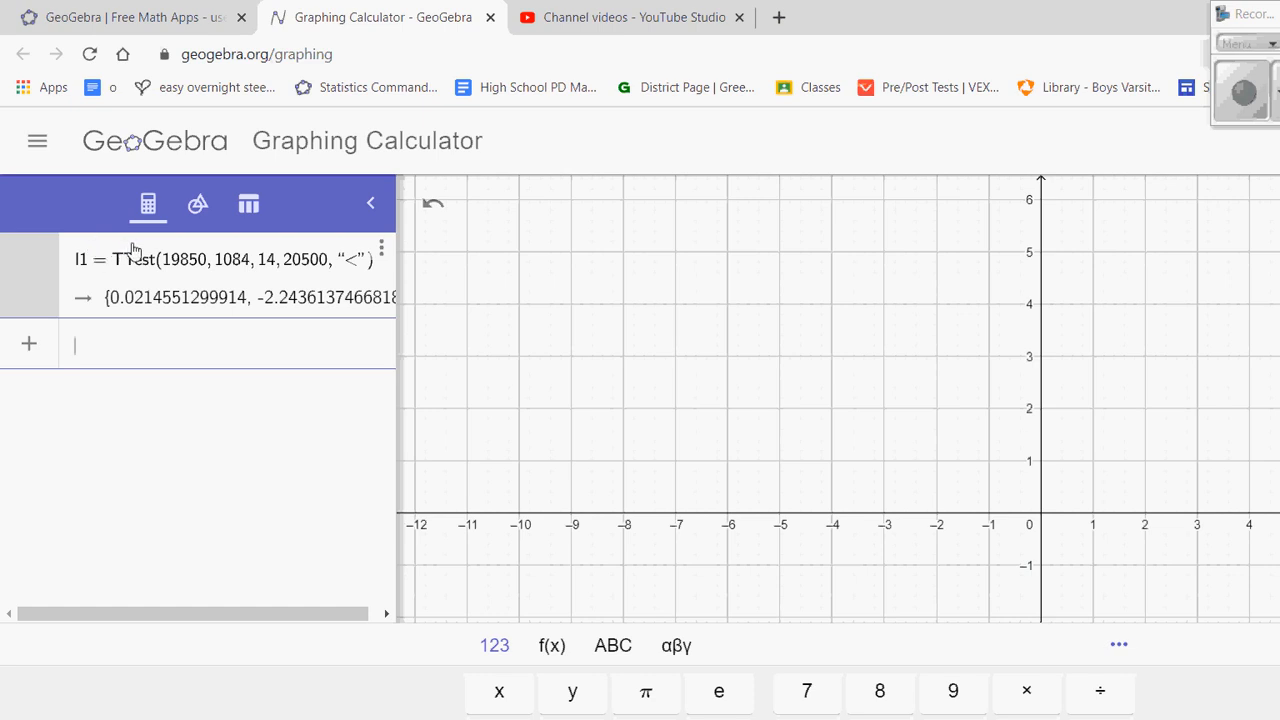
# Switch to SMART Notebook and Word to compare the T-test result with the worked used-car example
pyautogui.click(564, 716)
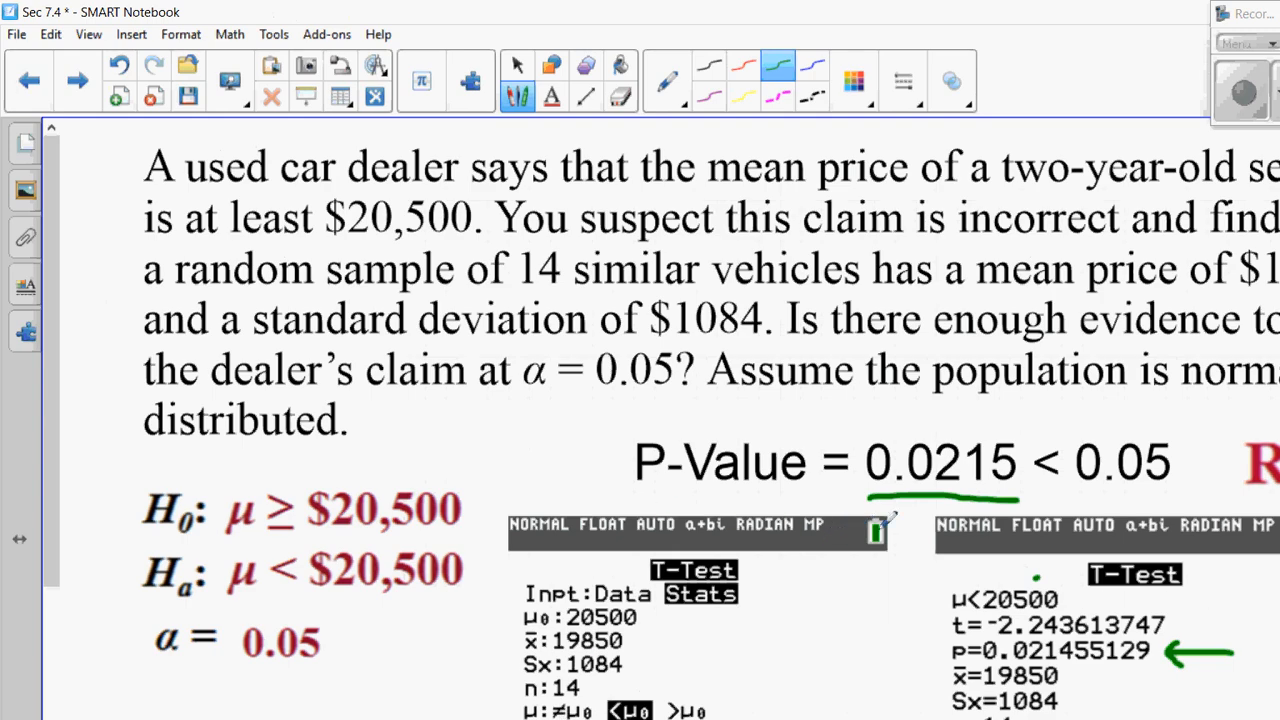
pyautogui.click(476, 705)
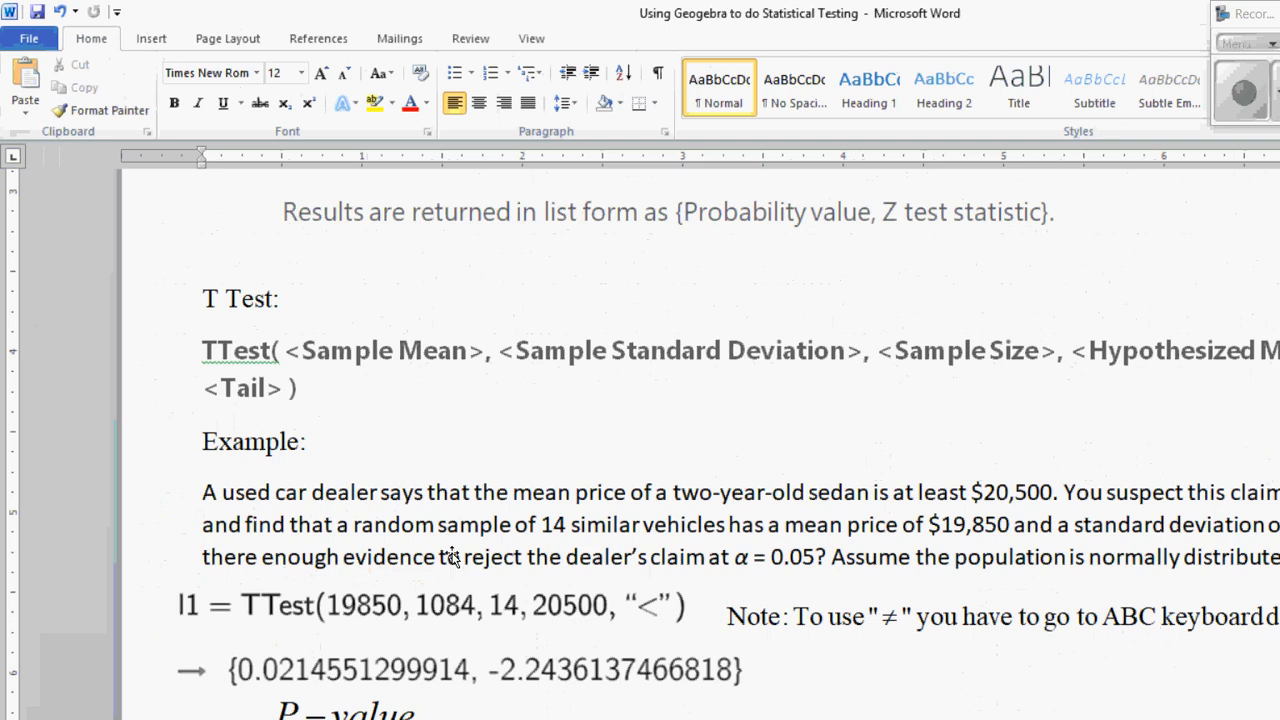
pyautogui.scroll(-1, 452, 552)
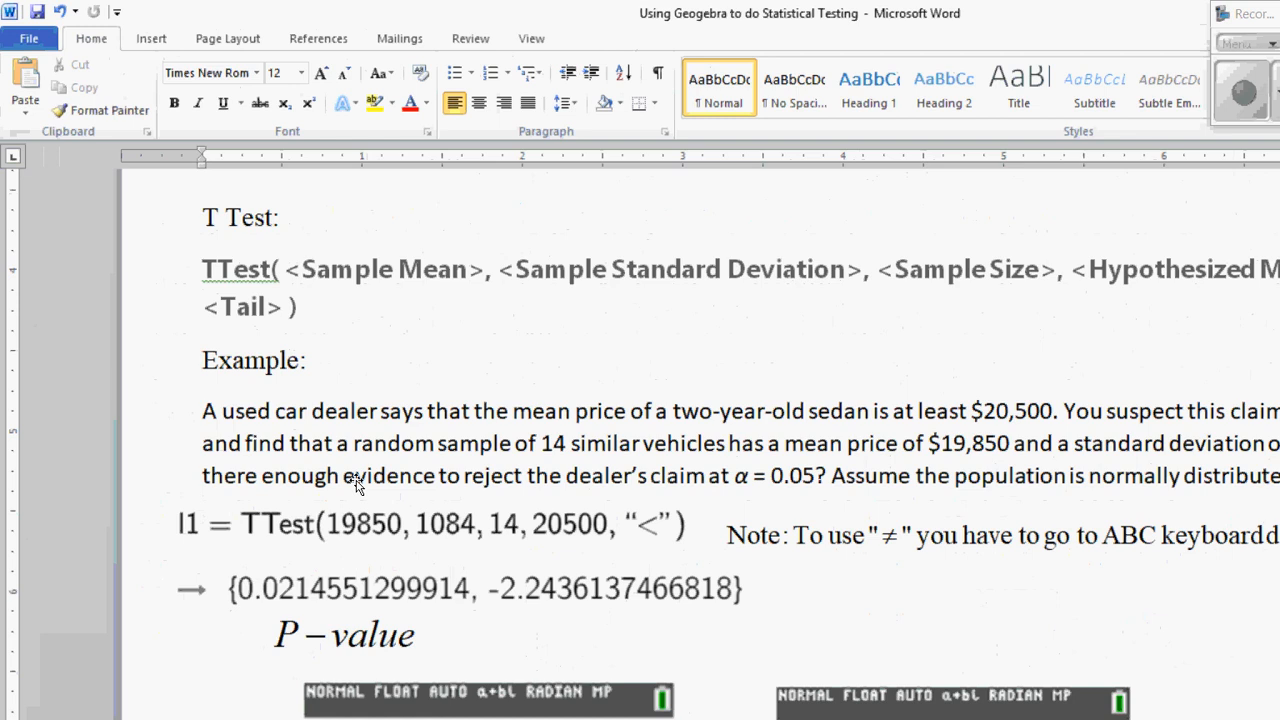
pyautogui.scroll(-2, 385, 487)
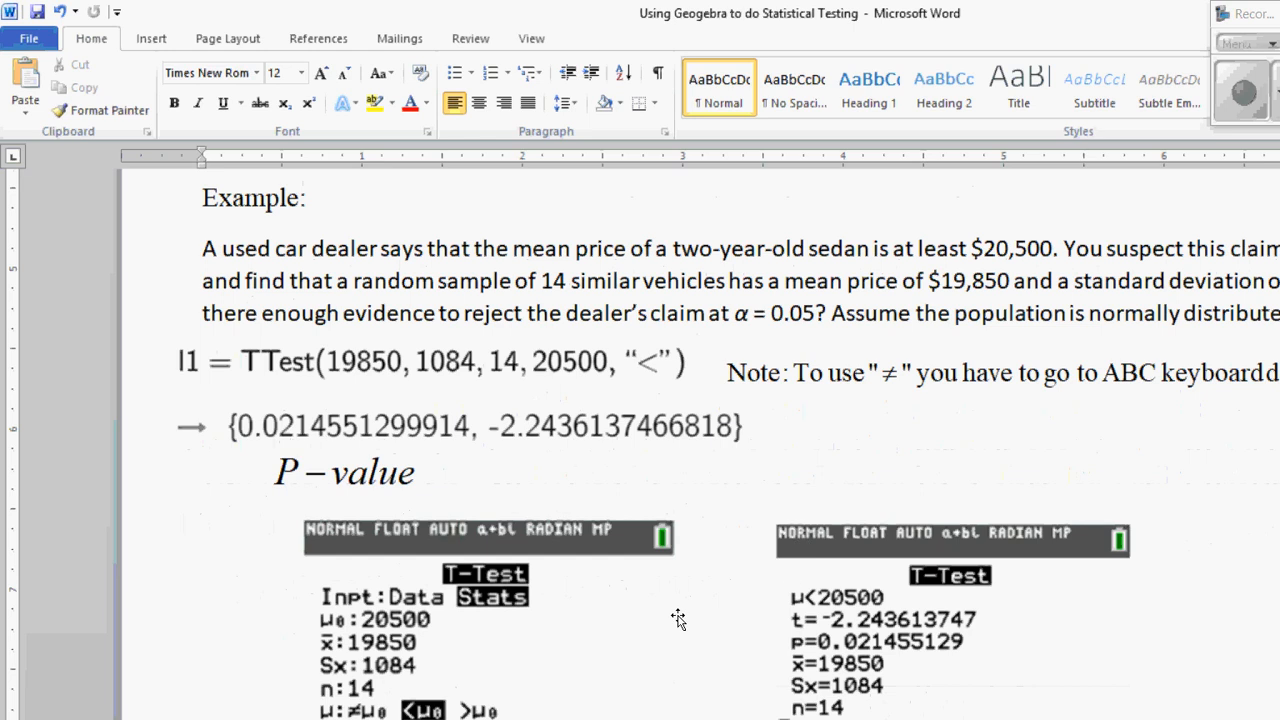
# Return to GeoGebra, change the TTest tail from "<" to "≠", and evaluate the command
pyautogui.click(391, 712)
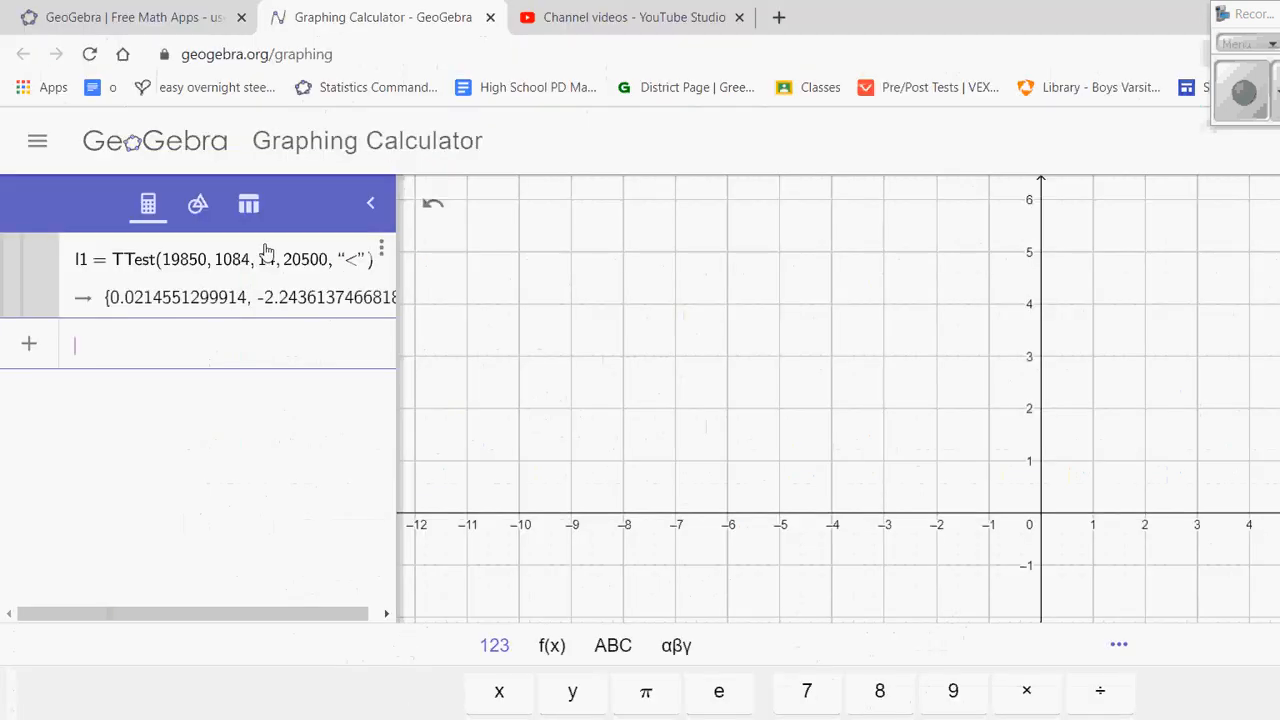
pyautogui.click(290, 224)
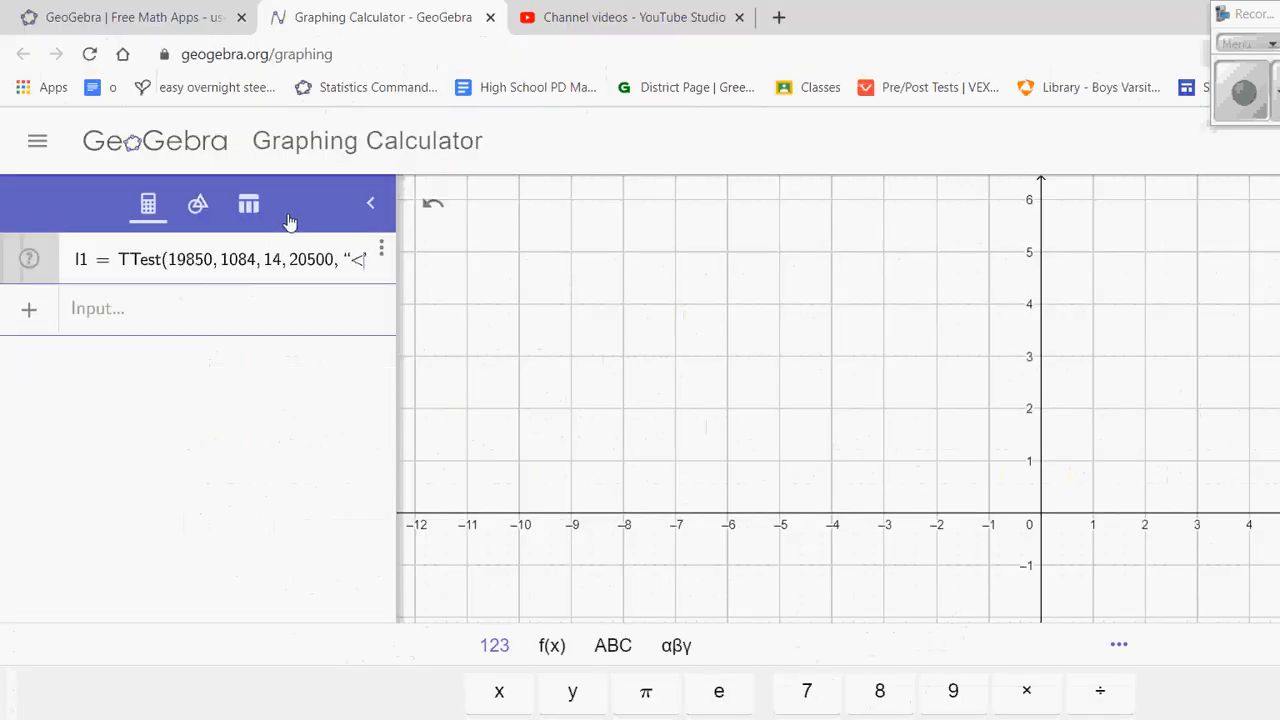
pyautogui.press('BackSpace')
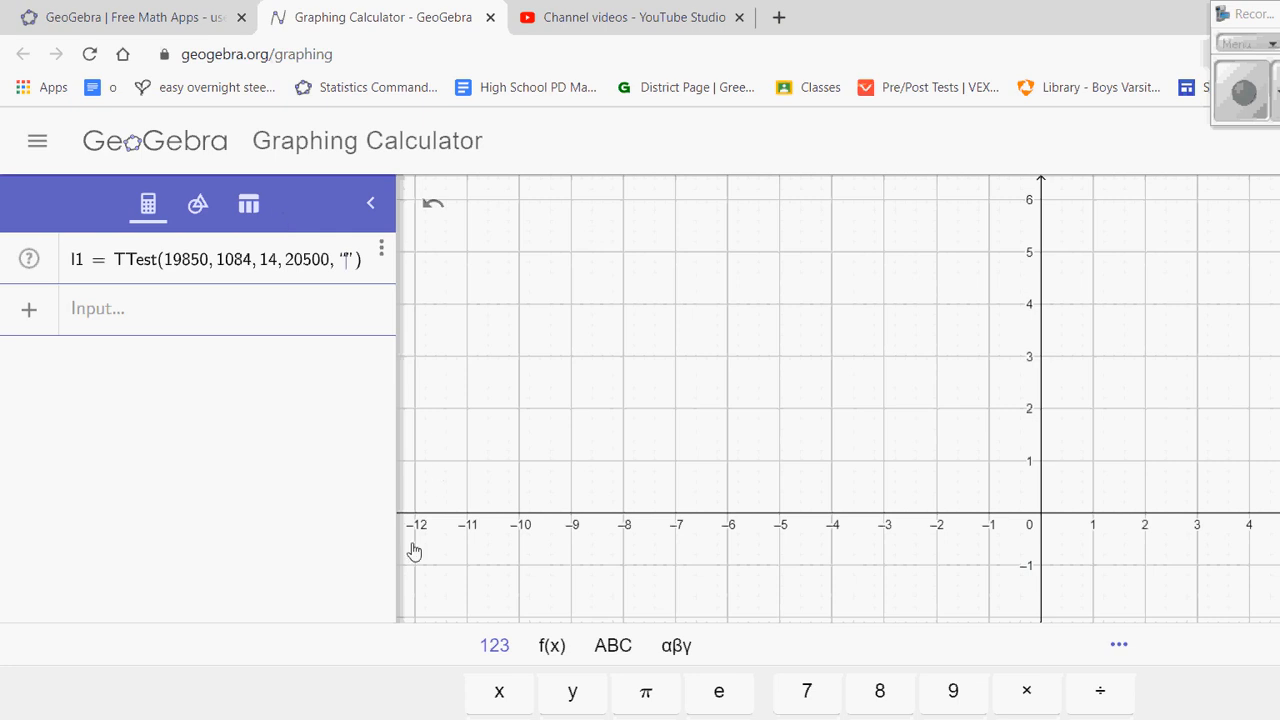
pyautogui.click(1266, 521)
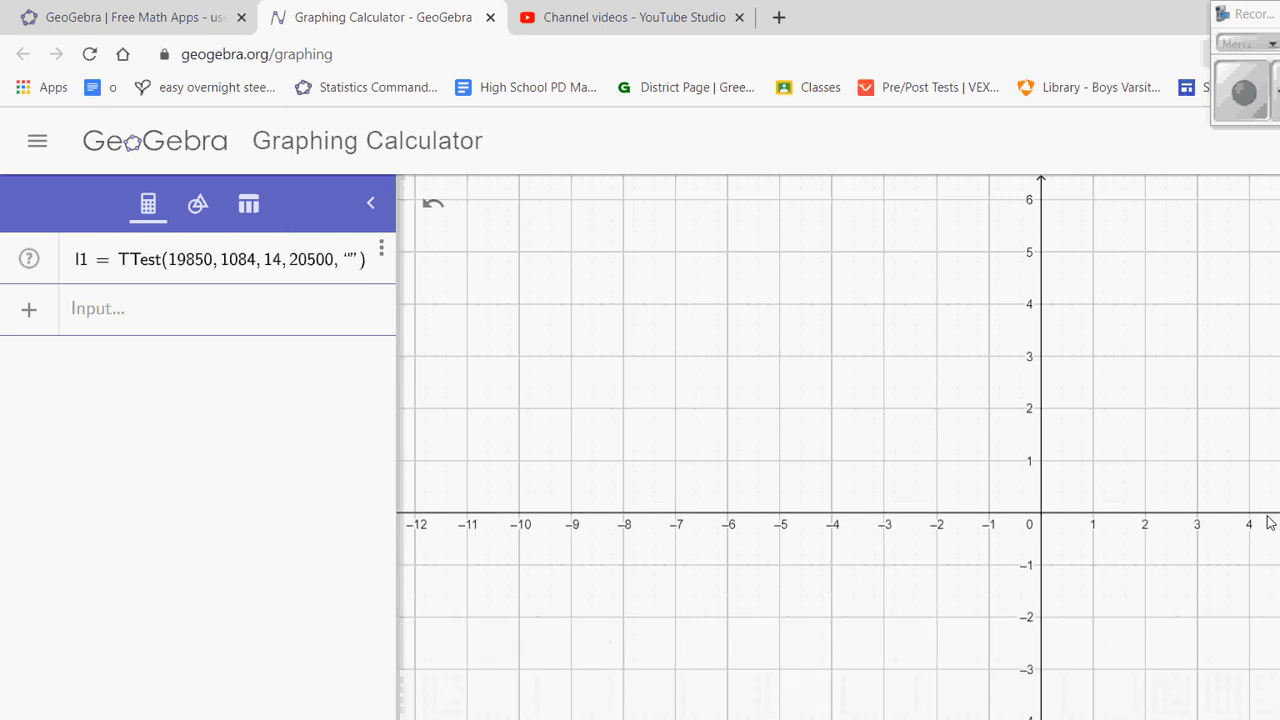
pyautogui.click(18, 684)
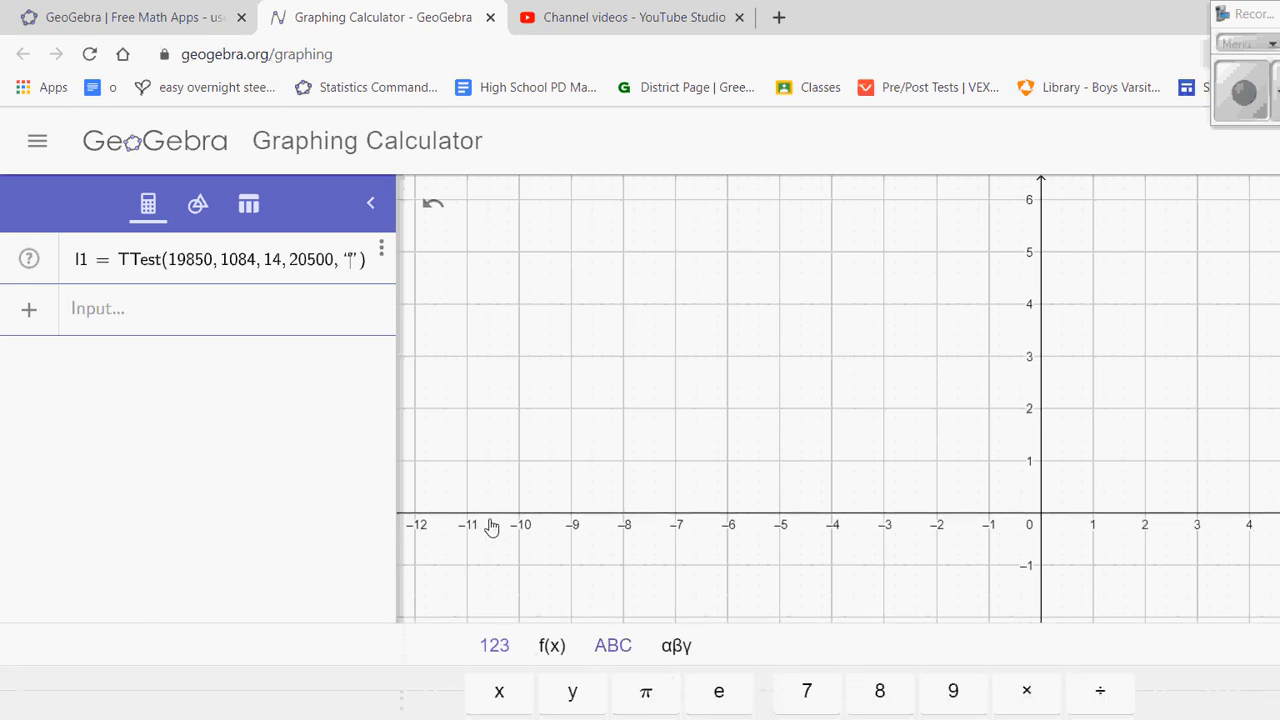
pyautogui.click(380, 672)
pyautogui.click(616, 692)
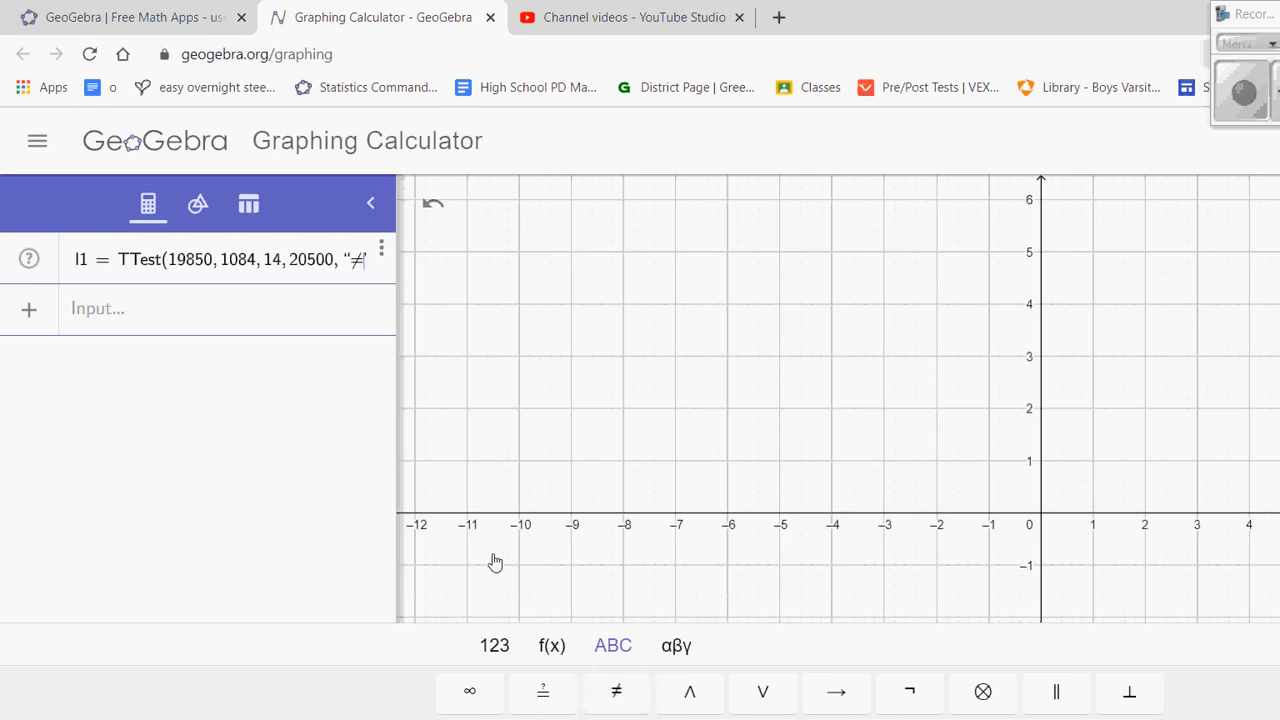
pyautogui.press('Return')
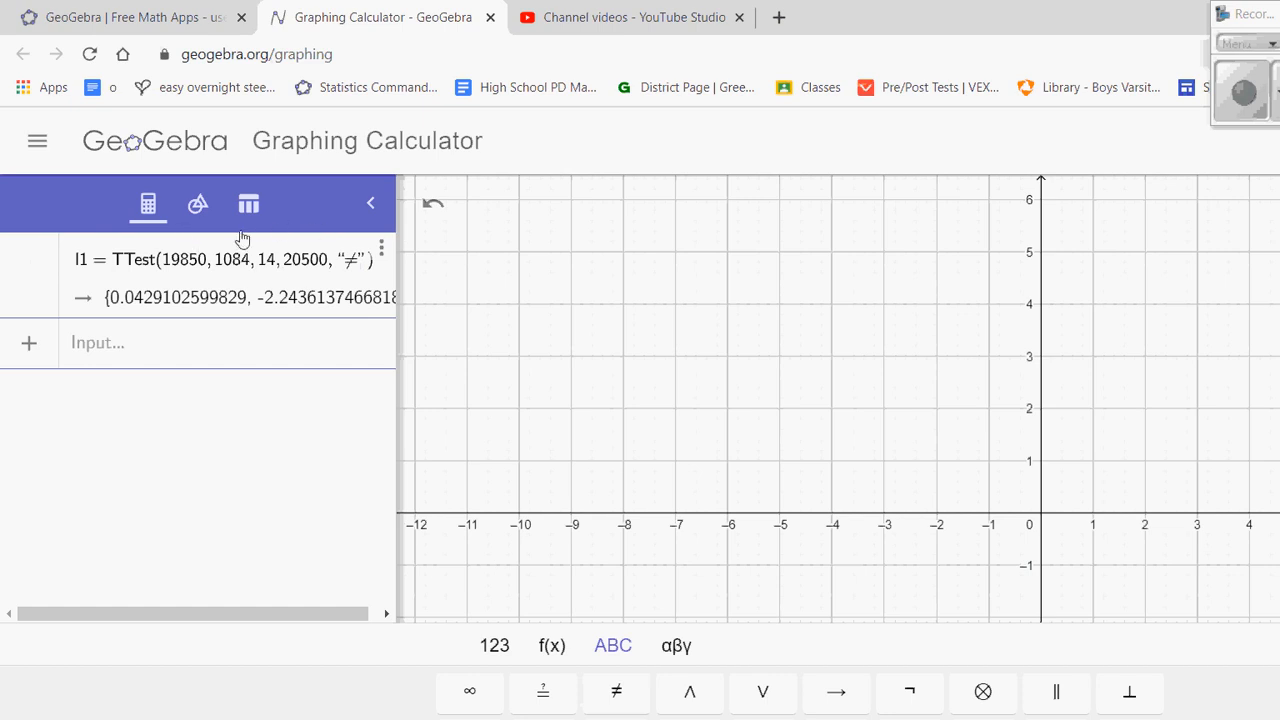
# Switch to SMART Notebook to review the used car dealer problem, and return to GeoGebra
pyautogui.click(323, 541)
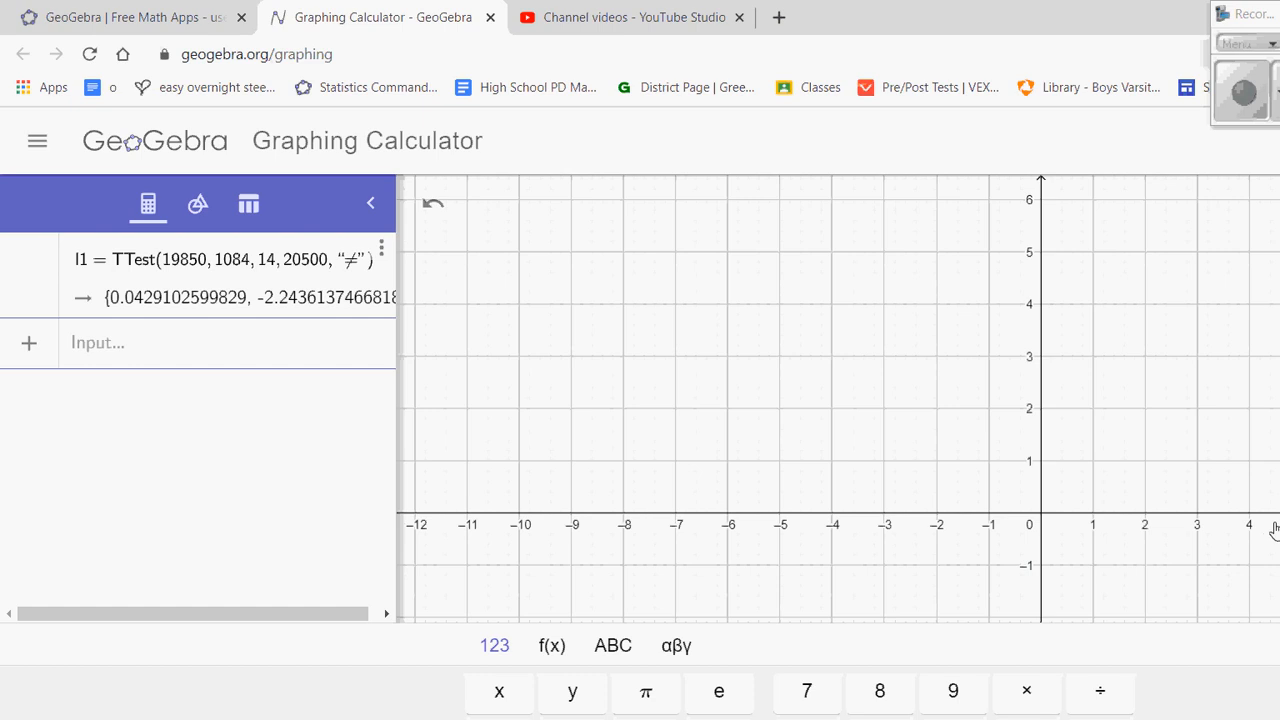
pyautogui.click(28, 680)
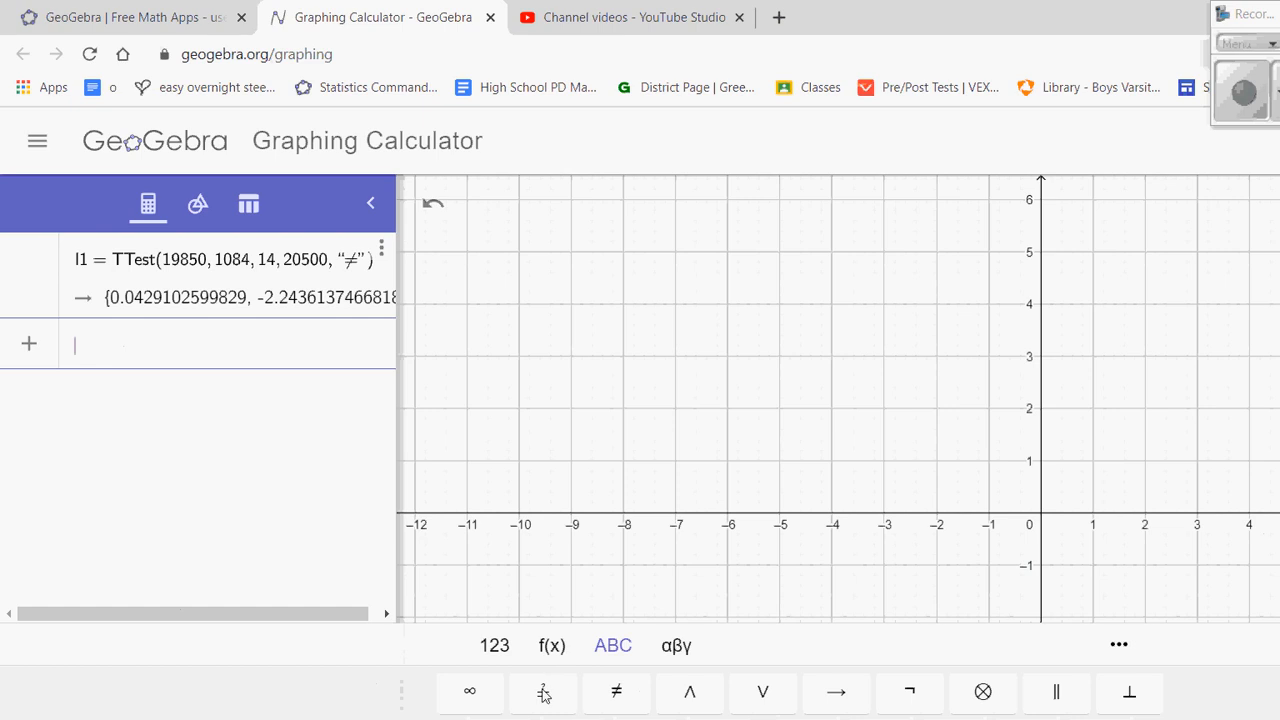
pyautogui.click(550, 707)
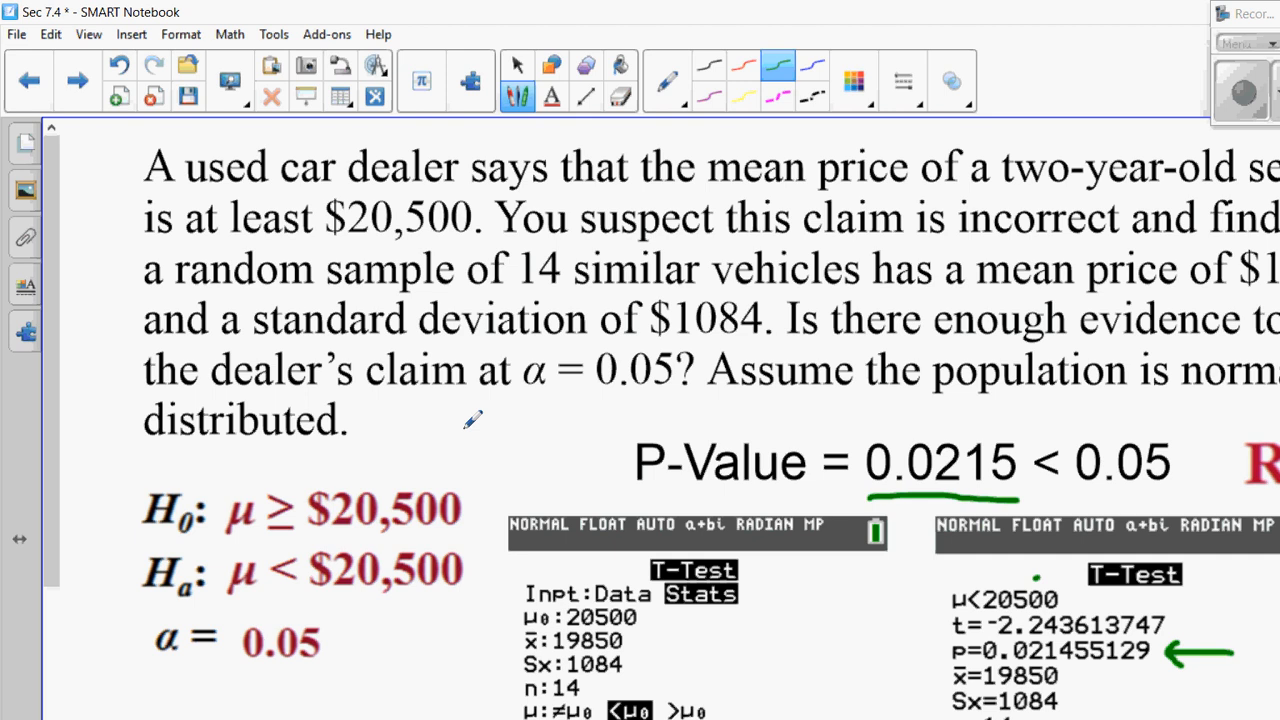
pyautogui.click(381, 704)
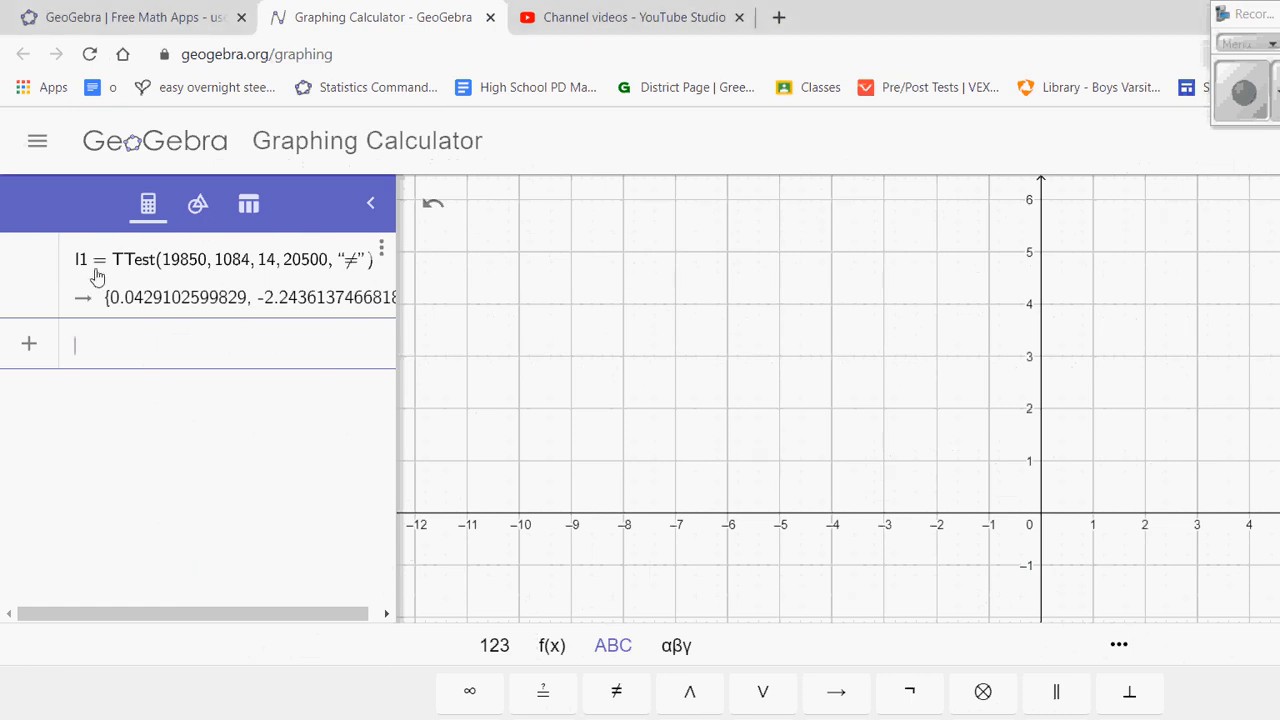
pyautogui.write('zTe')
pyautogui.press('BackSpace')
pyautogui.press('BackSpace')
pyautogui.press('BackSpace')
pyautogui.press('BackSpace')
pyautogui.press('BackSpace')
# Switch to the Word document and view the ZMeanTest syntax in its Z Test section
pyautogui.click(468, 712)
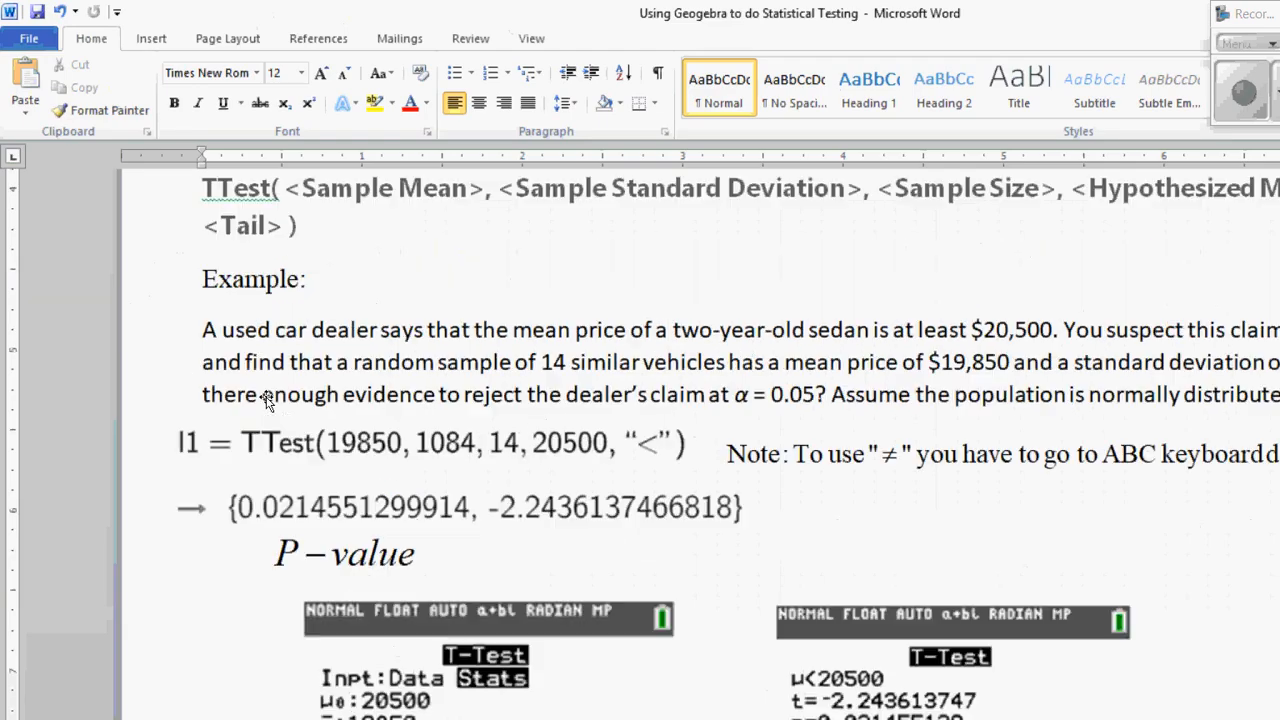
pyautogui.scroll(8, 267, 400)
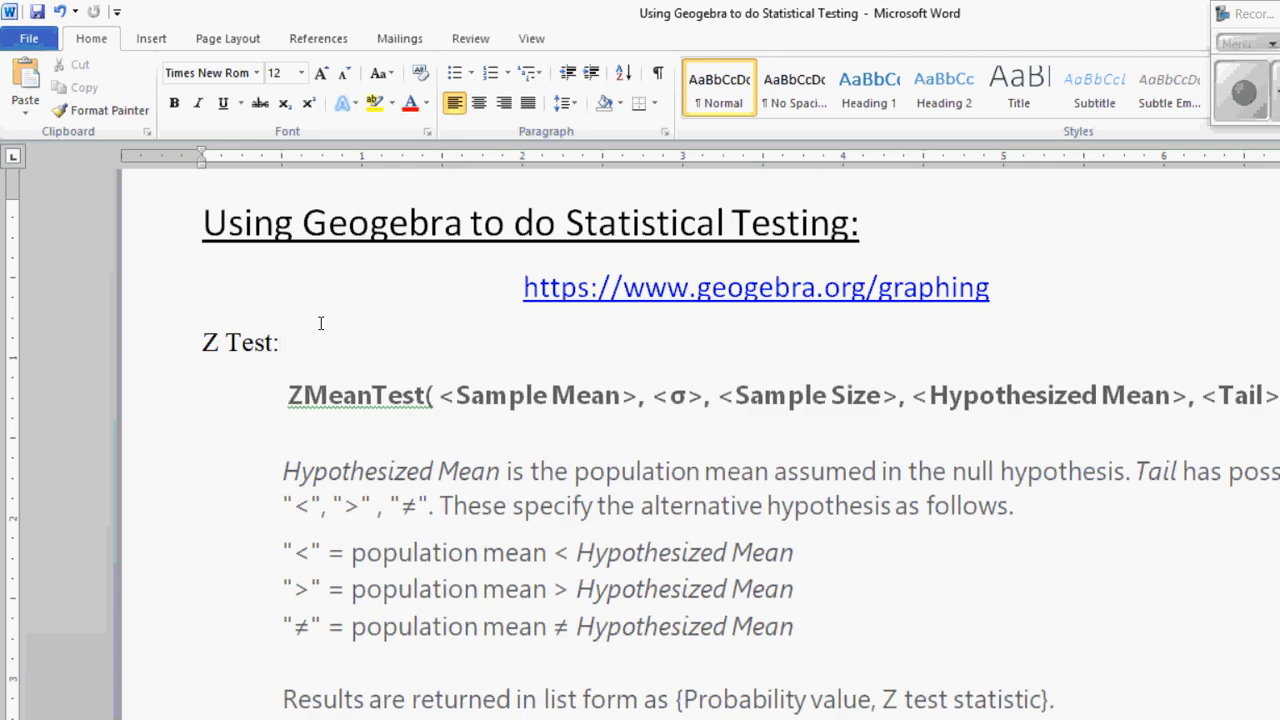
# Return to GeoGebra, enter "ZmeanT" in the empty input row, and highlight the ZMeanTest suggestion that takes sample mean, σ, and sample size
pyautogui.click(390, 706)
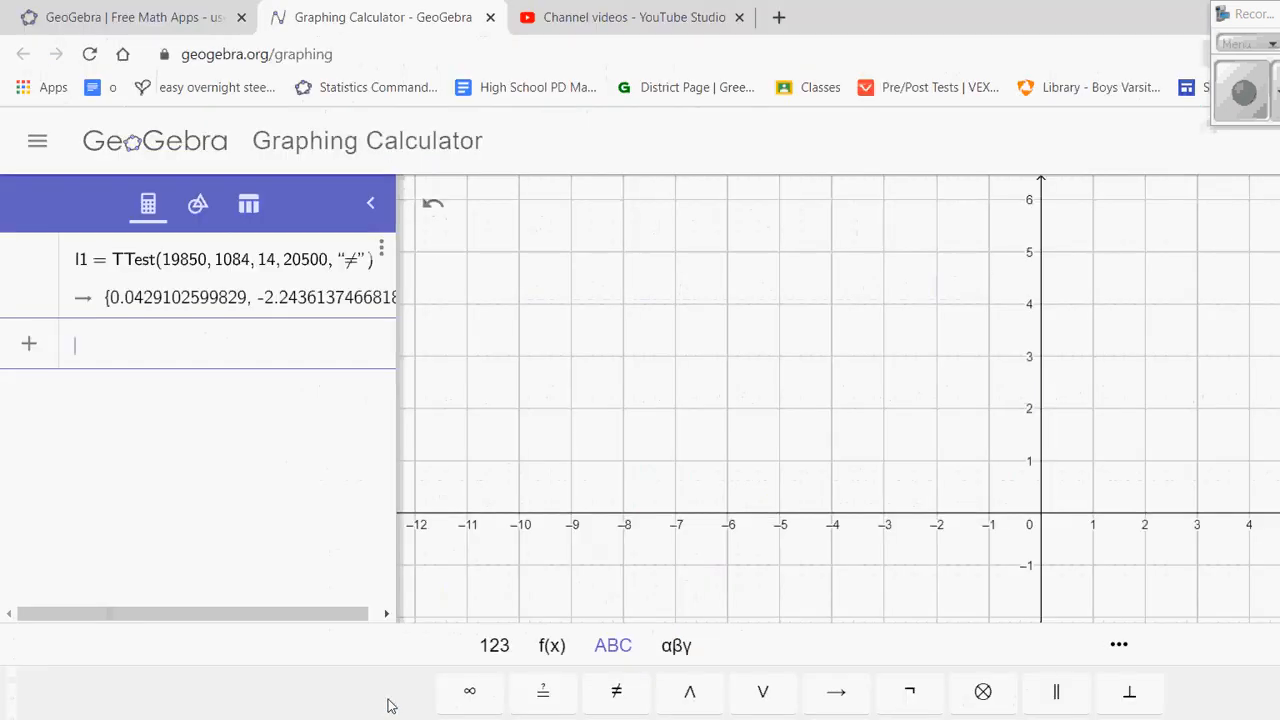
pyautogui.write('Zmean')
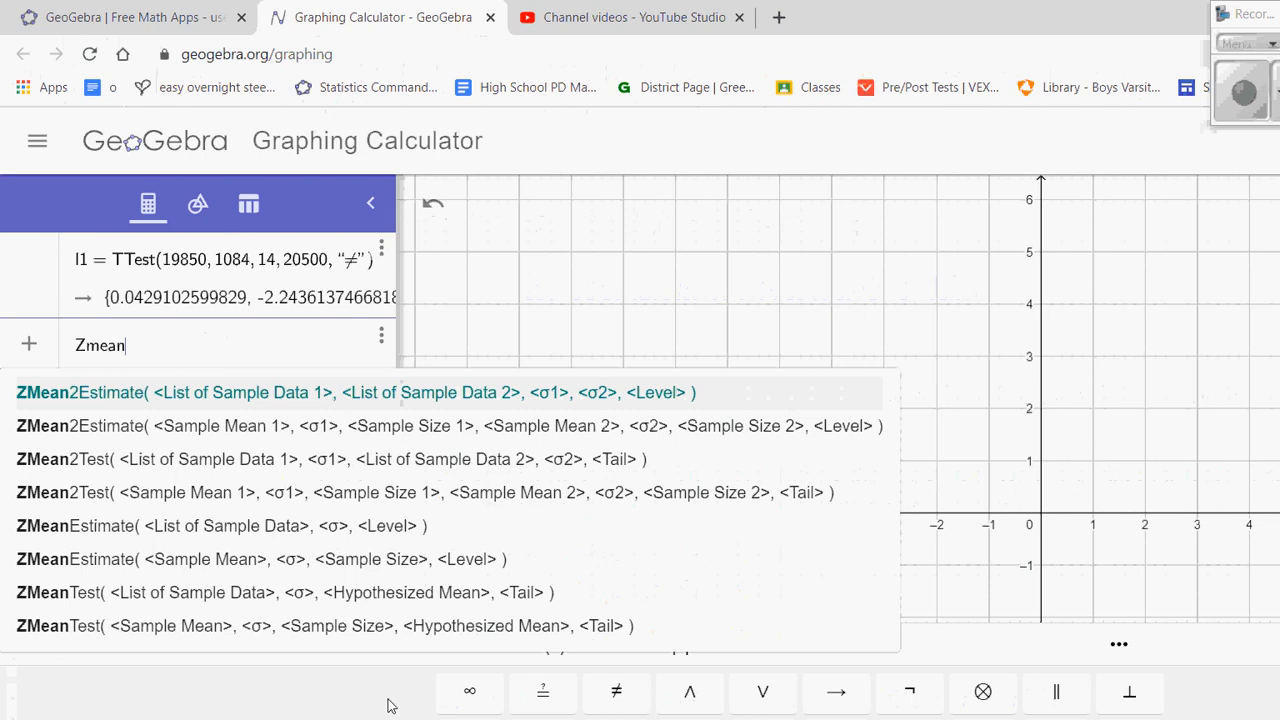
pyautogui.write('T')
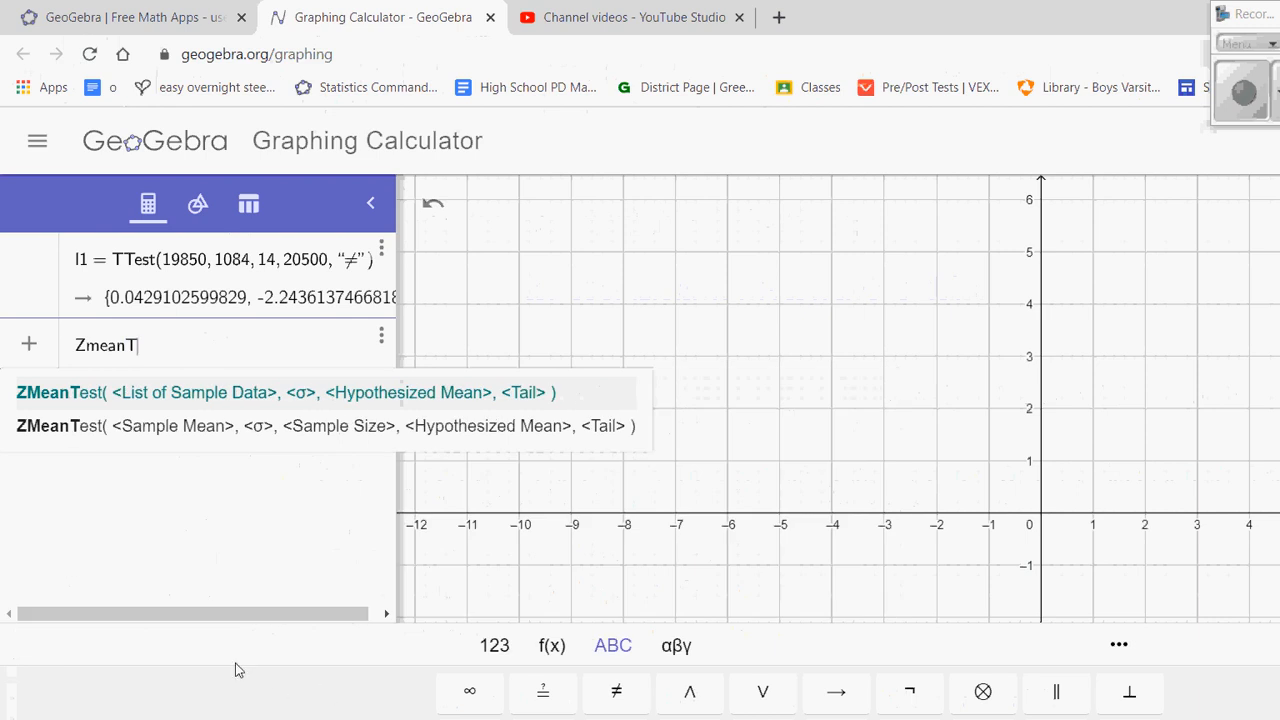
pyautogui.press('Down')
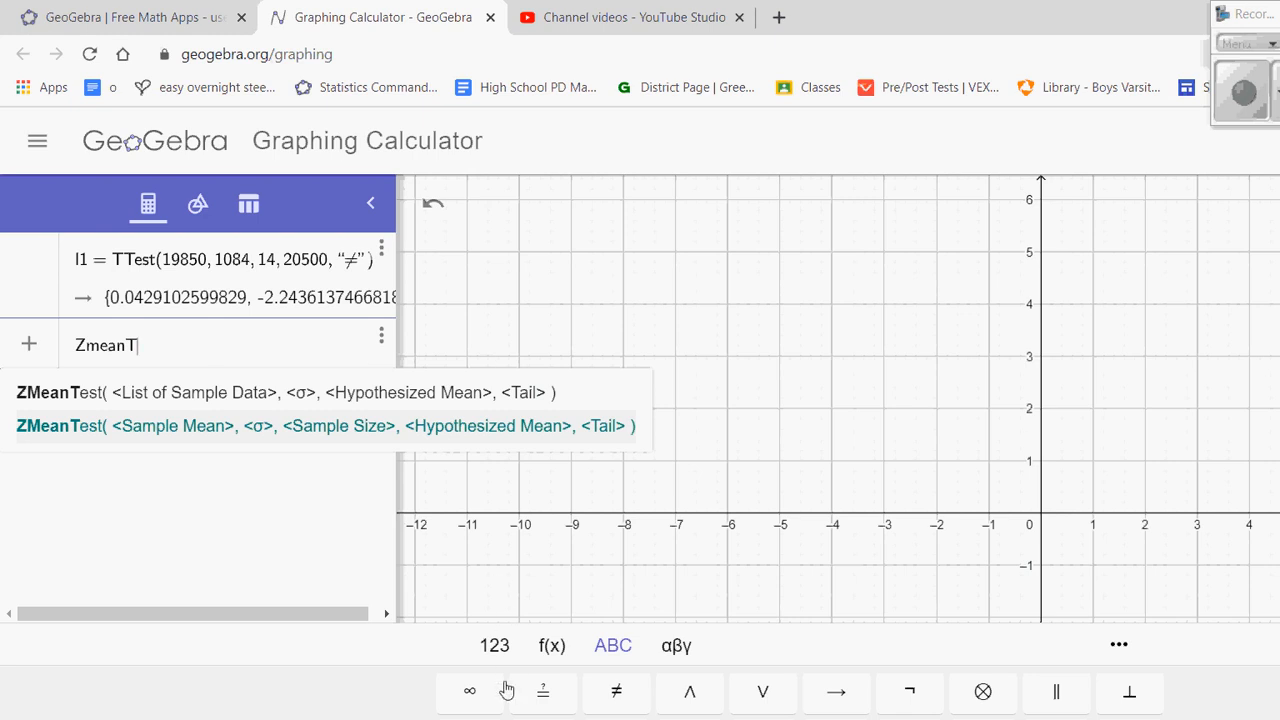
# Switch to the Word document and look through the Z Test and T Test sections to the ZProportionTest syntax under P Test
pyautogui.click(471, 716)
pyautogui.scroll(-15, 410, 545)
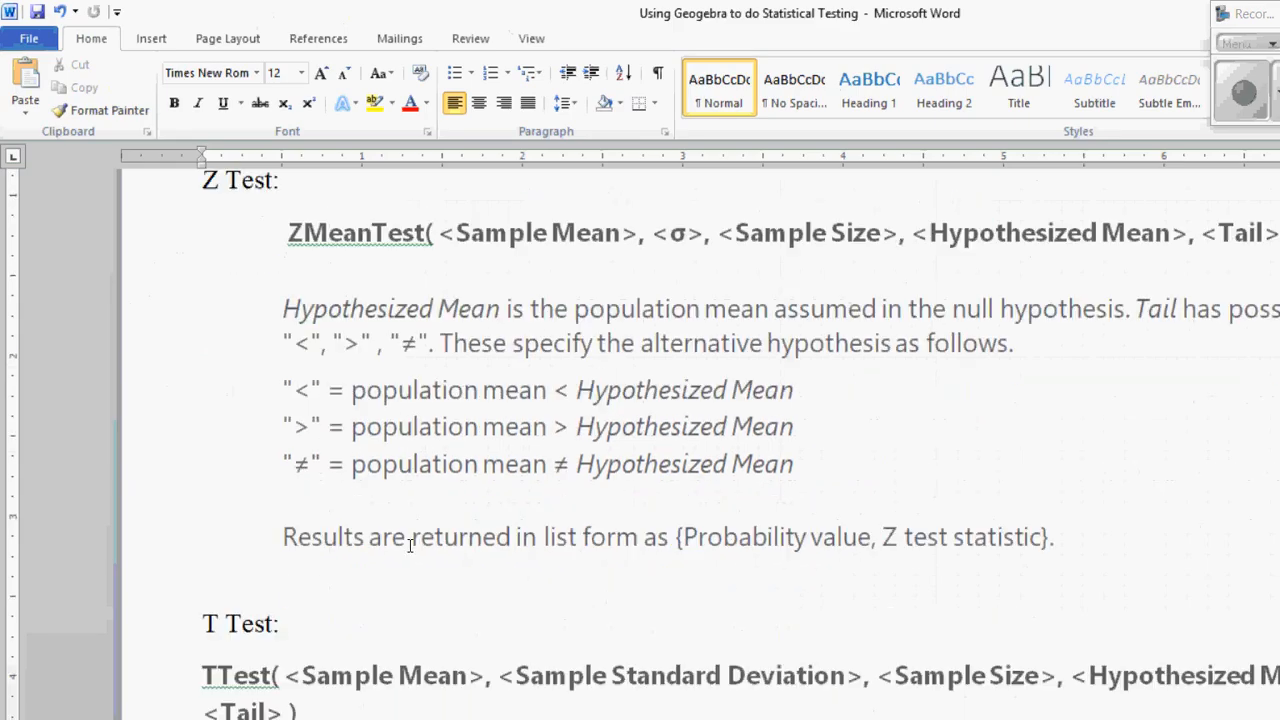
pyautogui.scroll(3, 410, 545)
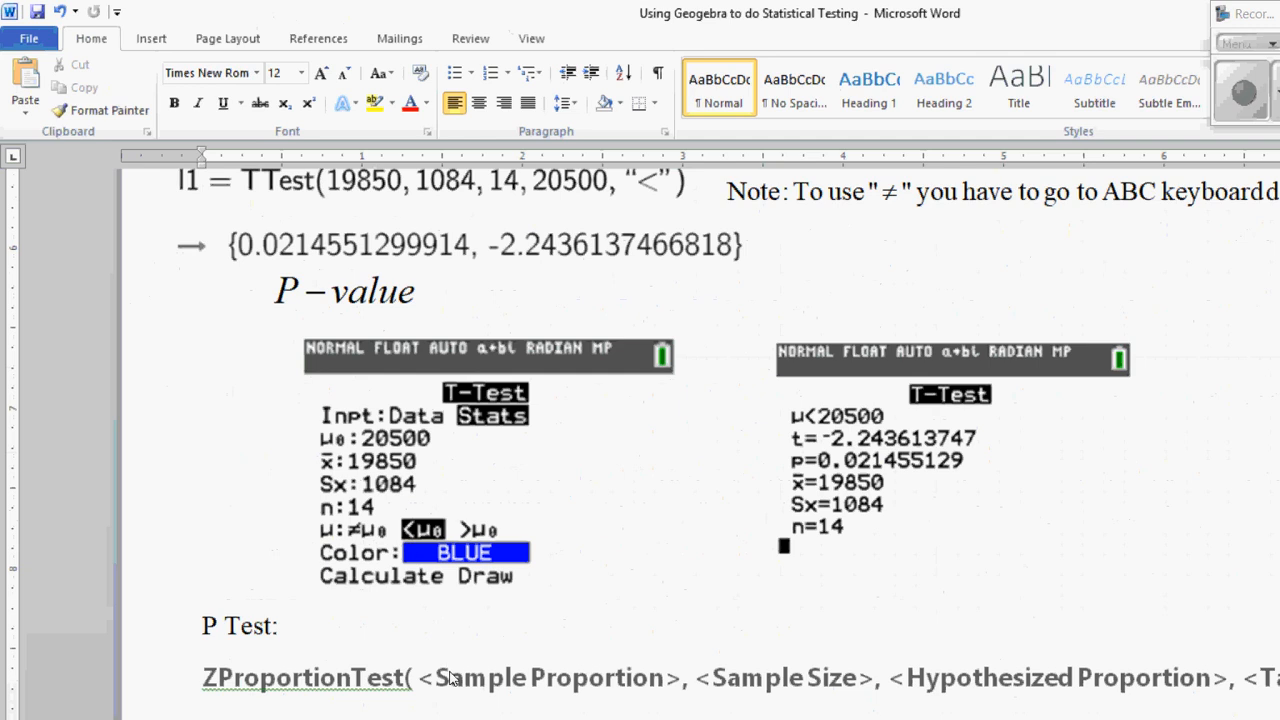
# Check the used car dealer problem in SMART Notebook, and return to the Word document to review its worked TTest example
pyautogui.click(555, 710)
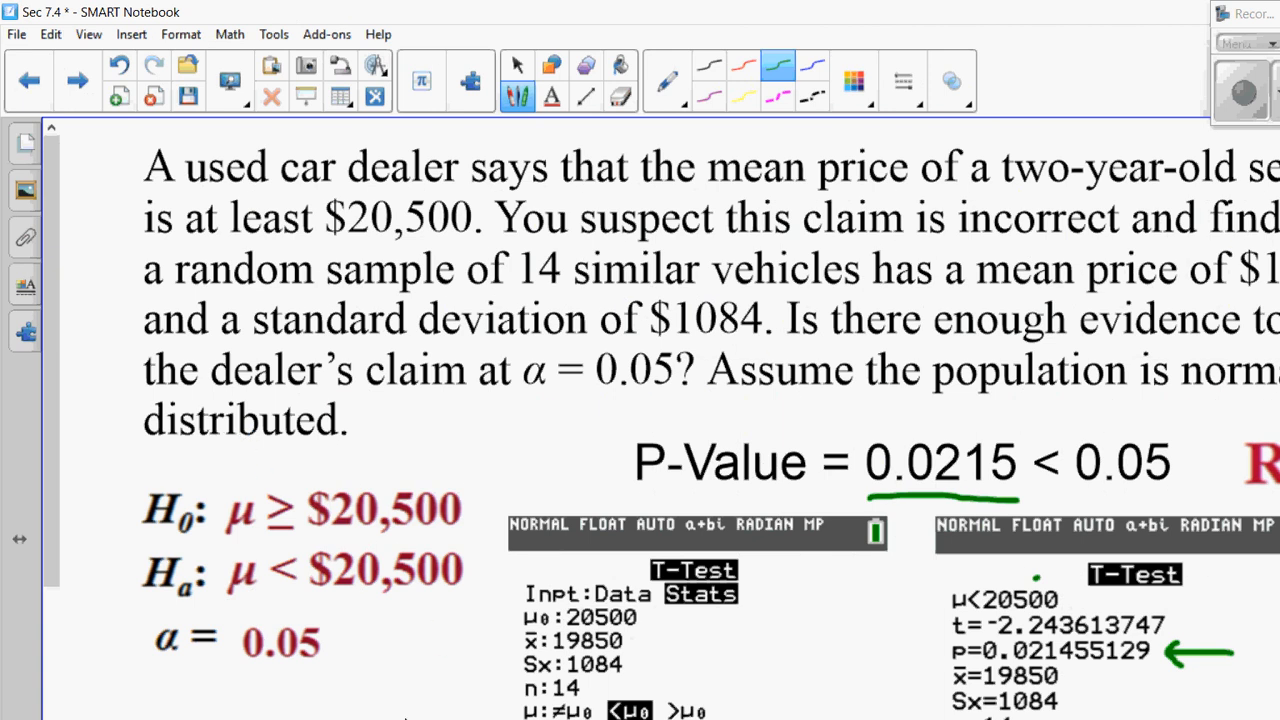
pyautogui.click(405, 718)
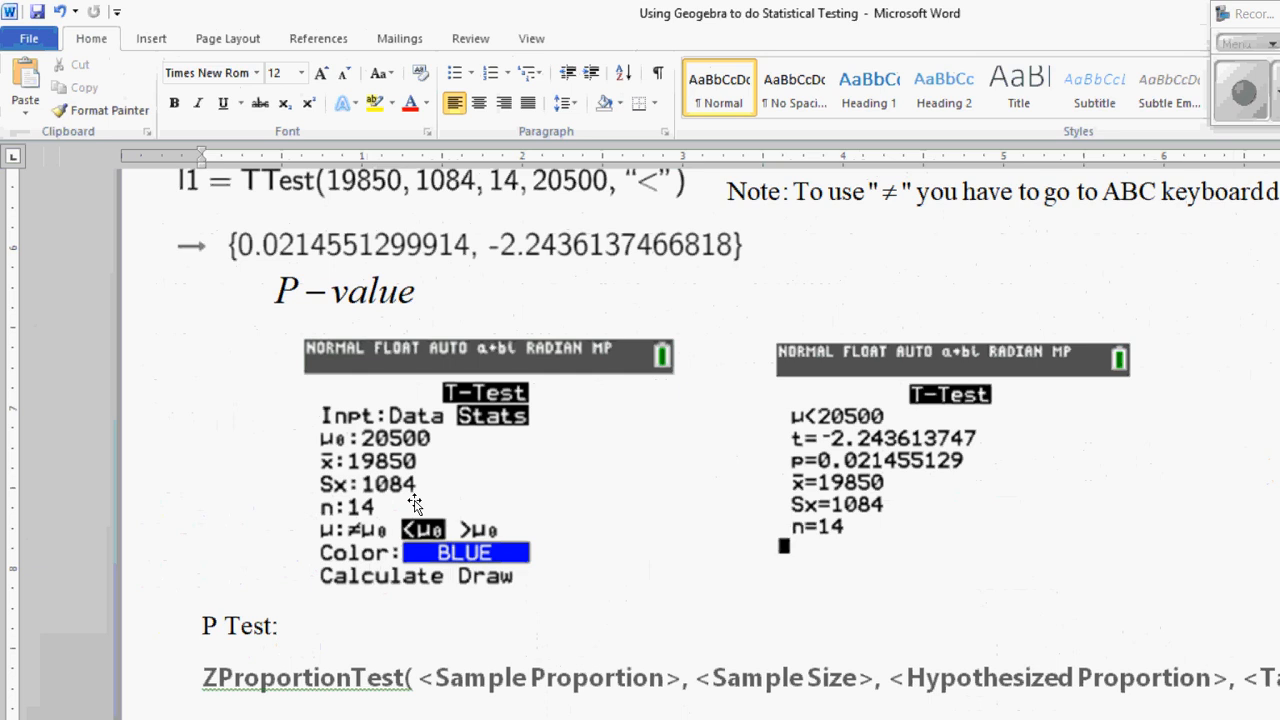
pyautogui.scroll(2, 411, 311)
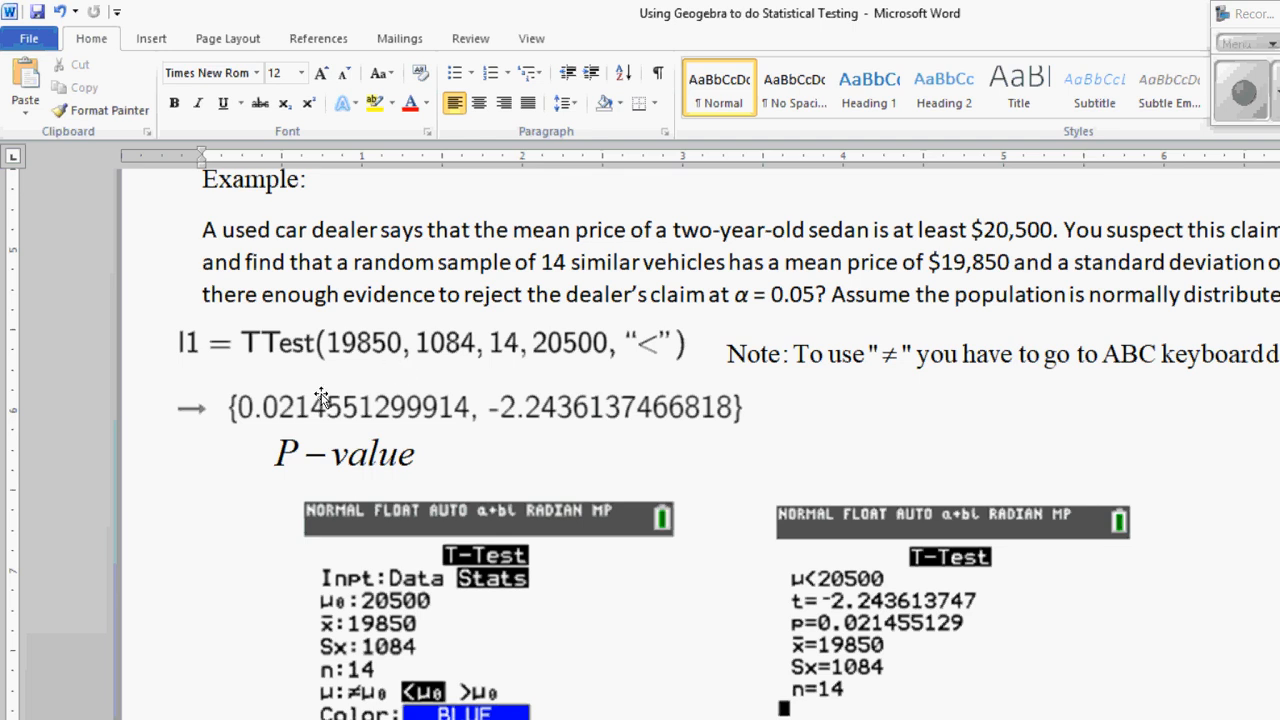
pyautogui.scroll(1, 321, 397)
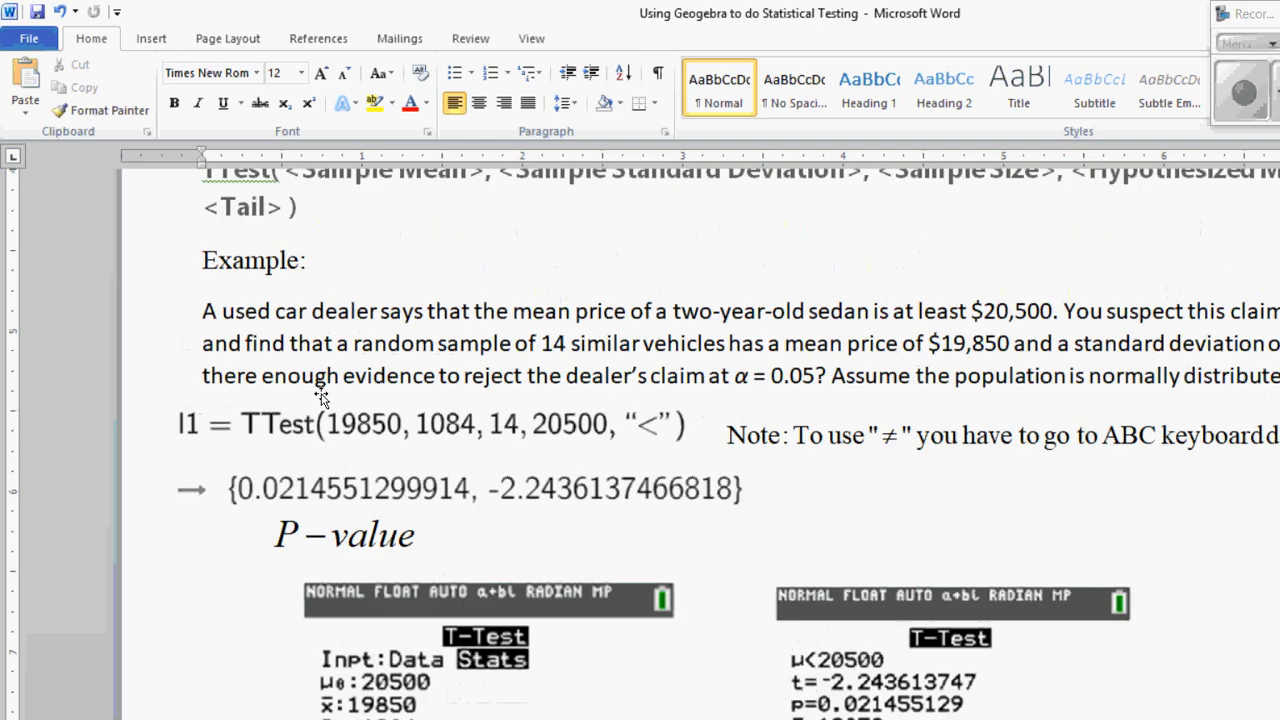